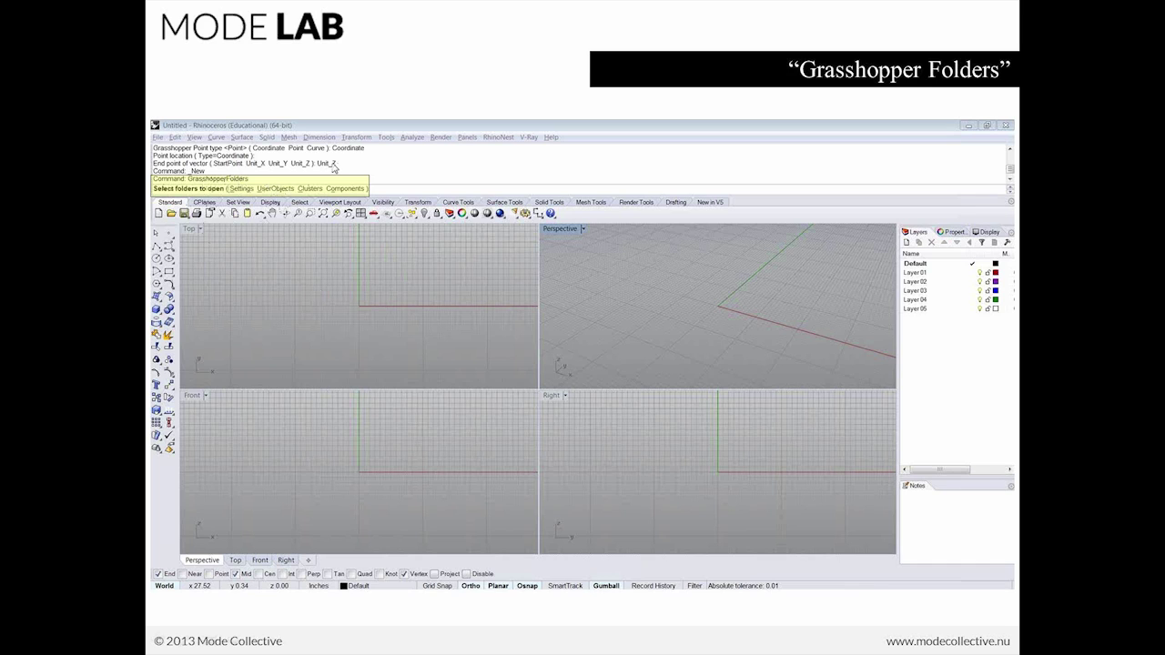
Switch away from the Grasshopper Folders slideshow to the desktop with Alt+Tab
key("alt+Tab")
key("alt+Tab")
key("alt+Tab")
Launch Rhino 5 with a new Large Objects - Inches model, snapped to the left screen half
key("super+d")
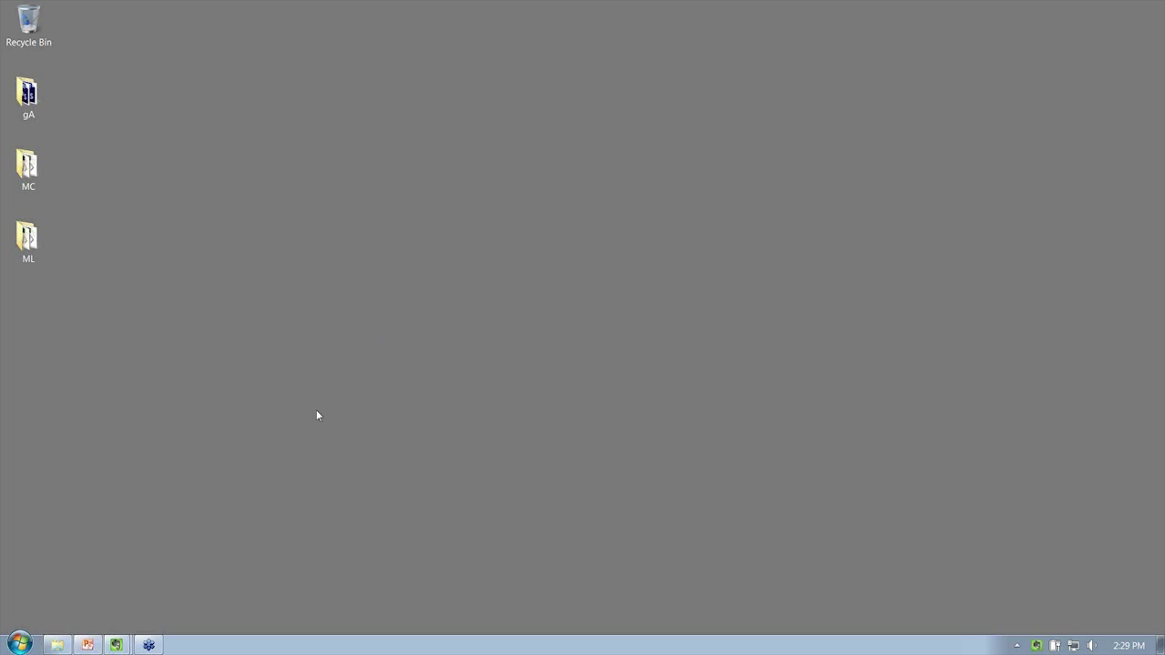
key("super")
left_click(88, 366)
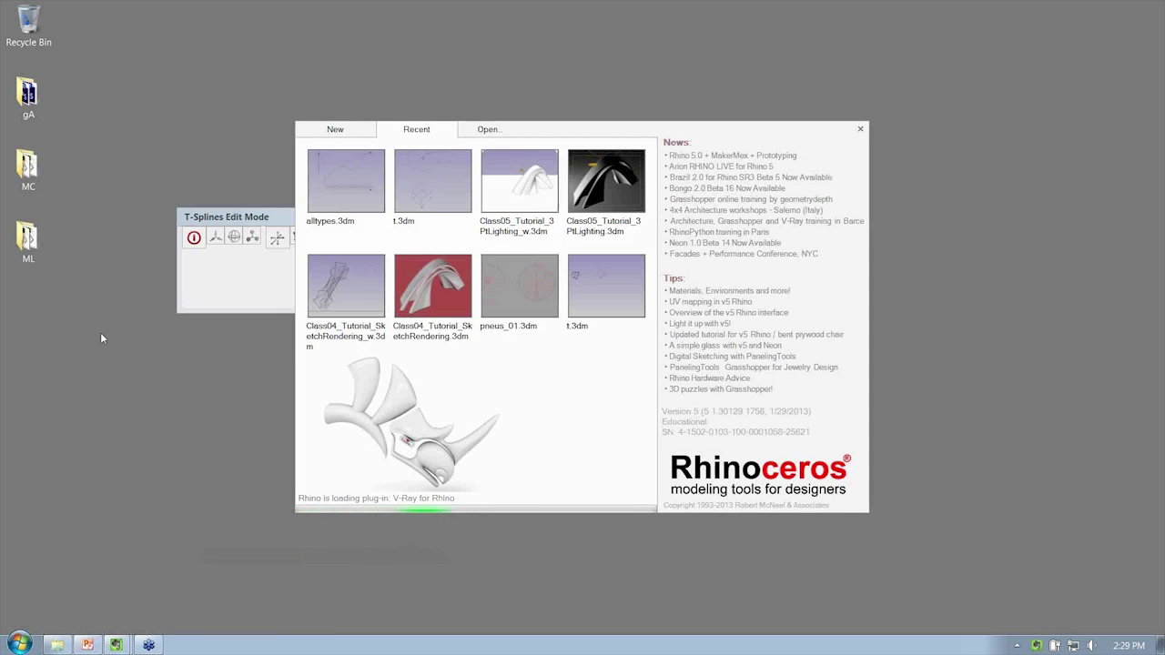
left_click(360, 130)
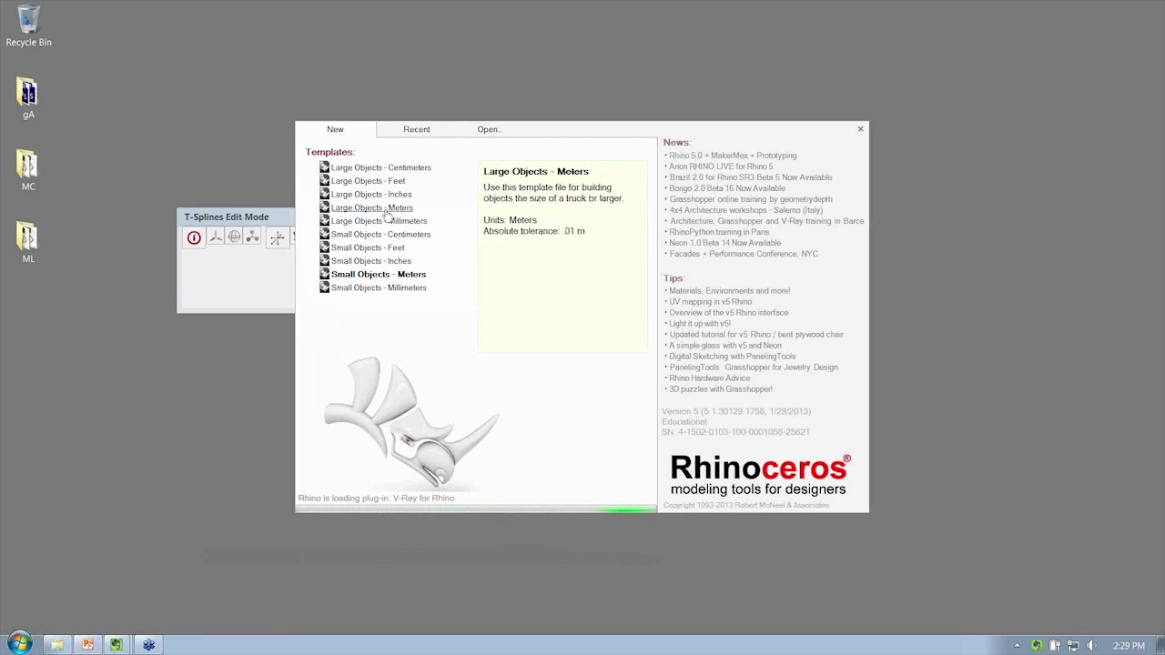
left_click(401, 196)
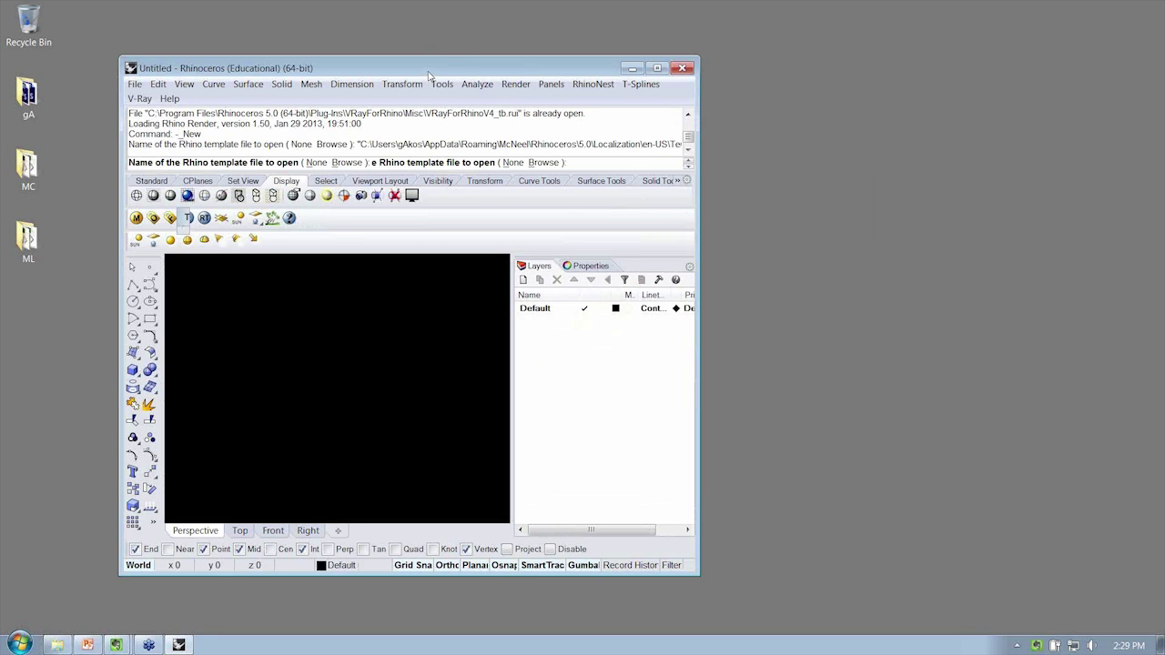
left_click_drag(425, 77, 2, 65)
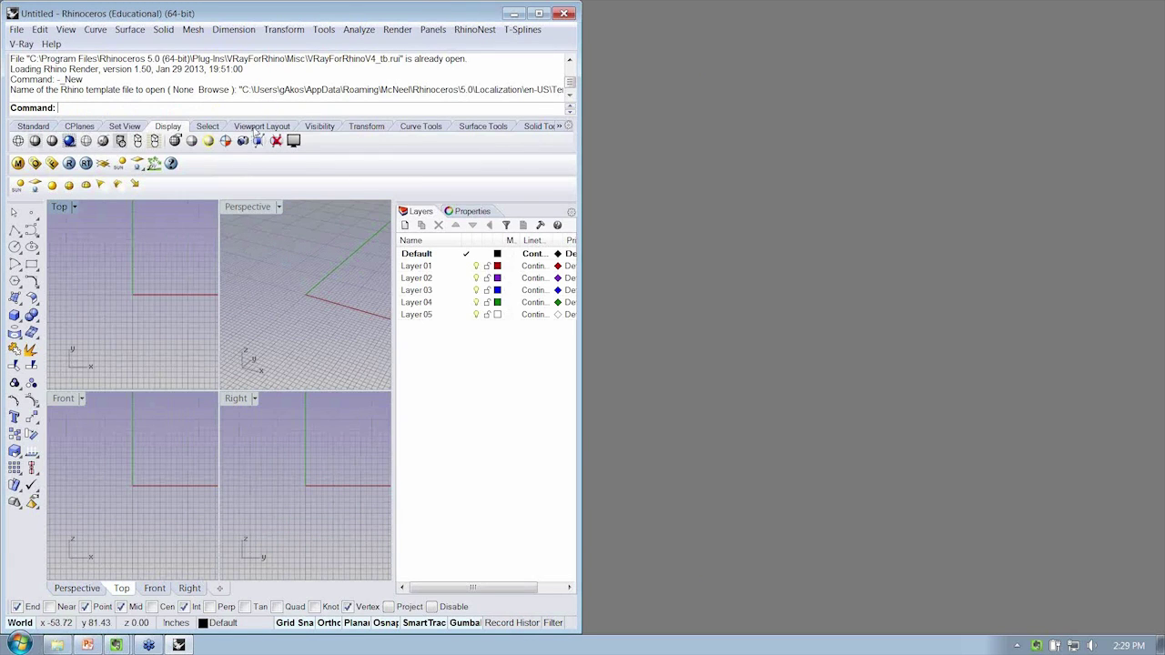
Hide the New V-Ray For Rhino and V-Ray Lights toolbars
right_click(175, 193)
mouse_move(238, 202)
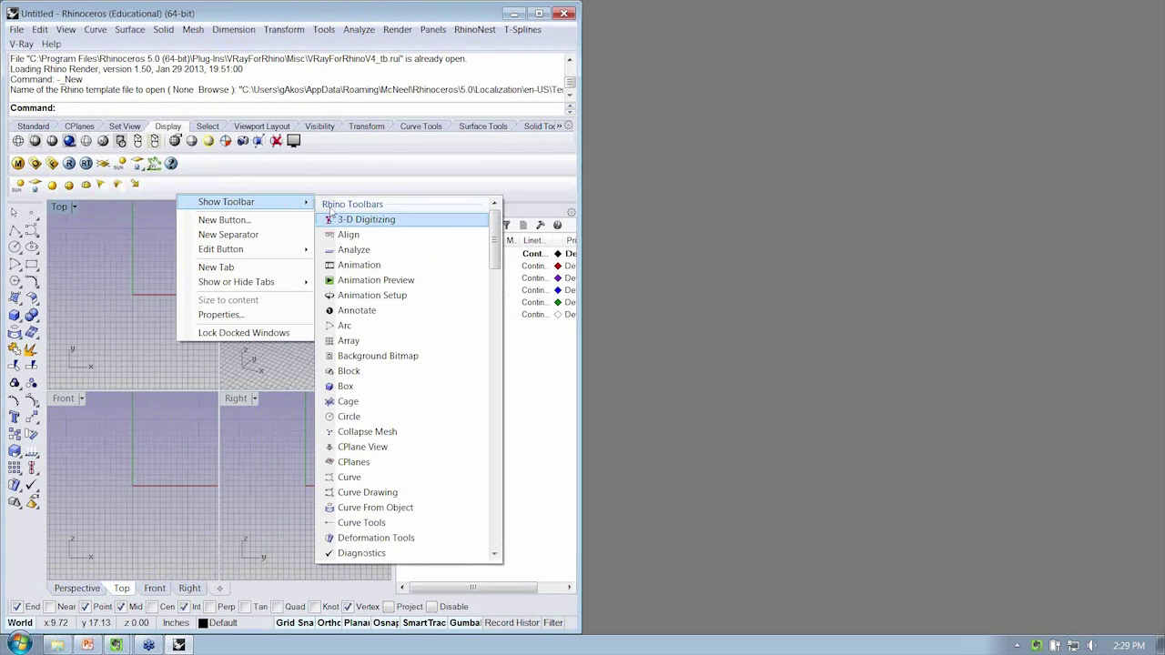
scroll(490, 235, "down", 15)
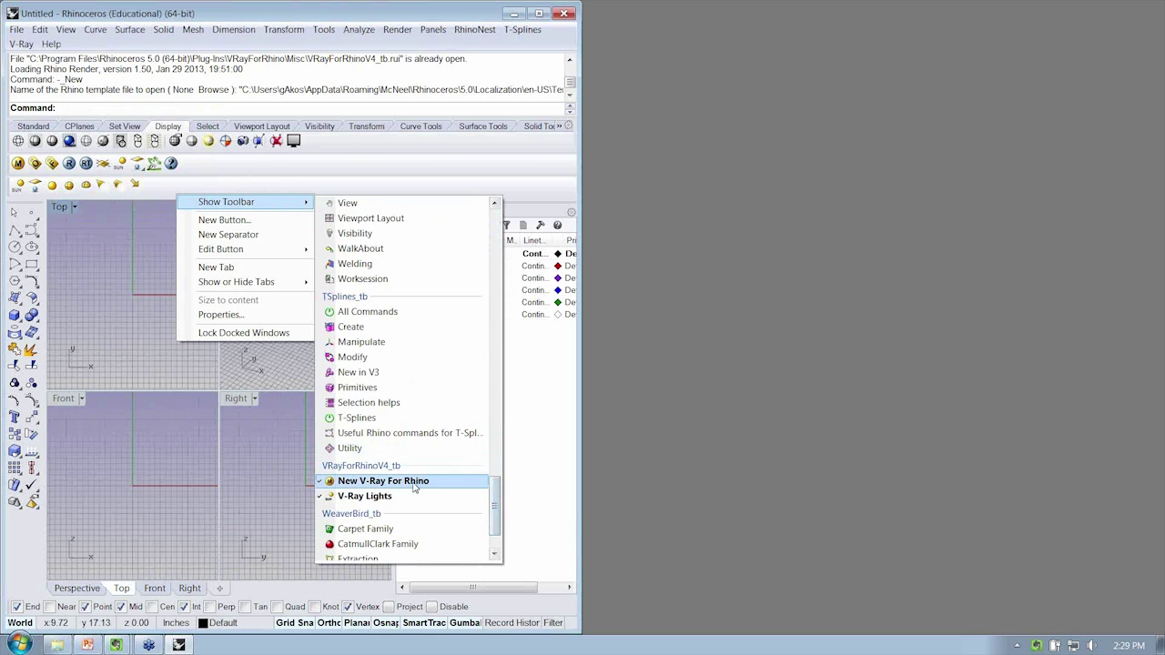
left_click(401, 480)
left_click(406, 496)
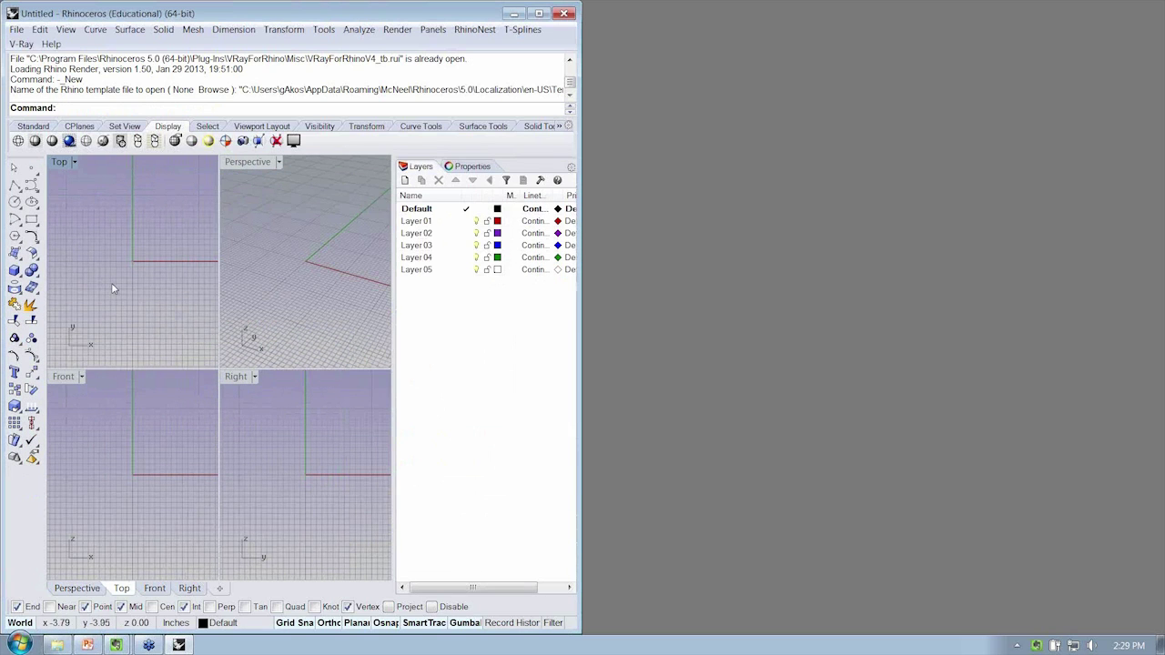
Run GrasshopperFolders and choose Components to open the Libraries folder with GhPython, KangarooPhysics0085 and LunchBox
type("GrasshopperExportHelp")
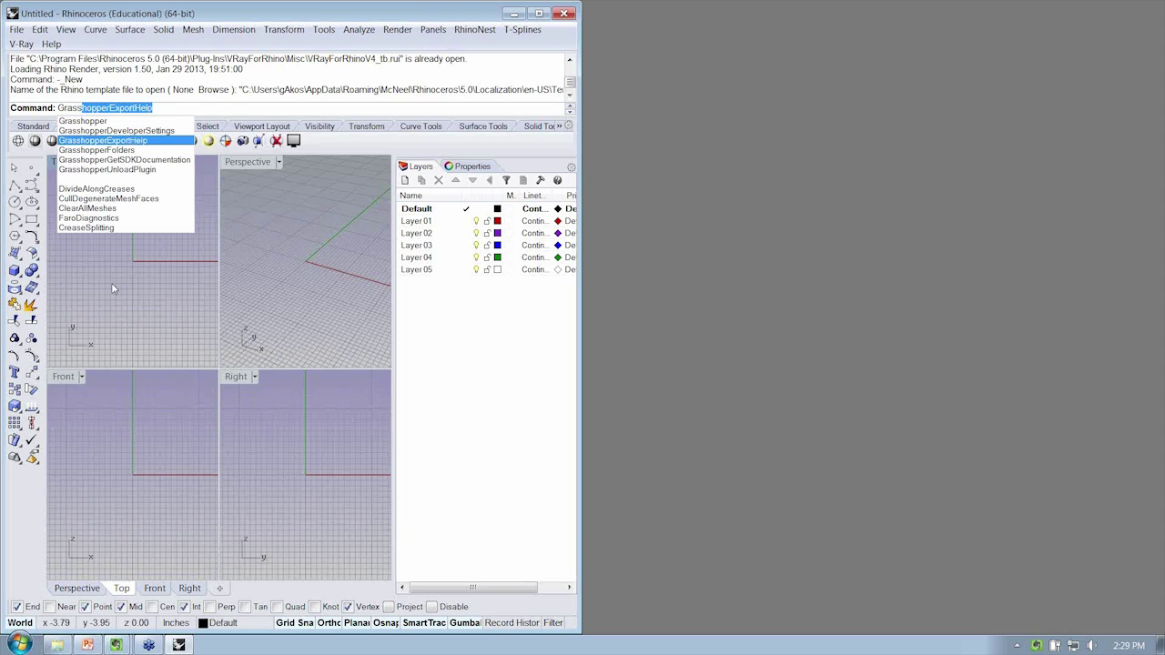
key("Down")
key("Return")
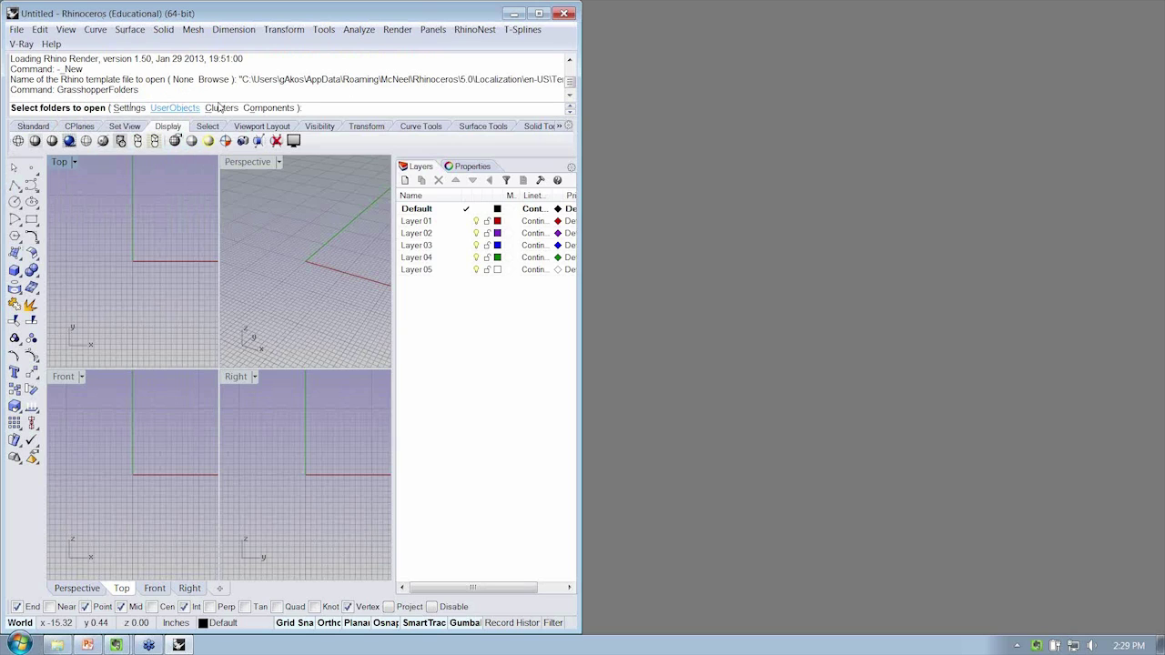
left_click(278, 109)
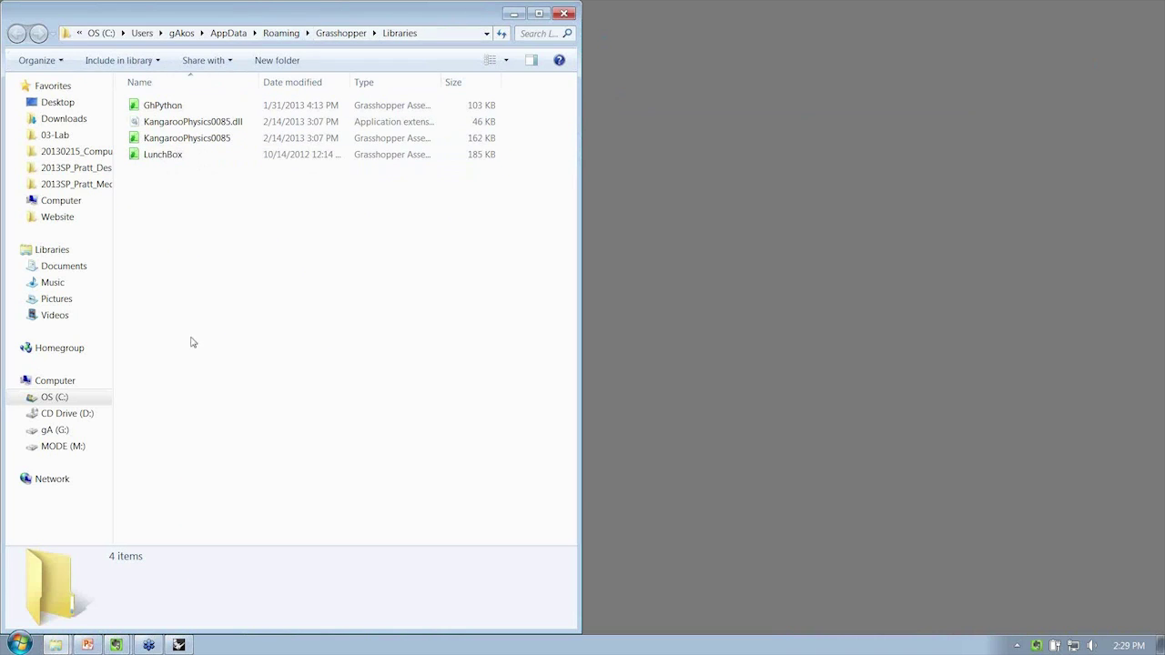
Copy KangarooPhysics0085.dll and KangarooPhysics0085 from the install folder into Libraries, replacing the old copies
left_click(57, 646)
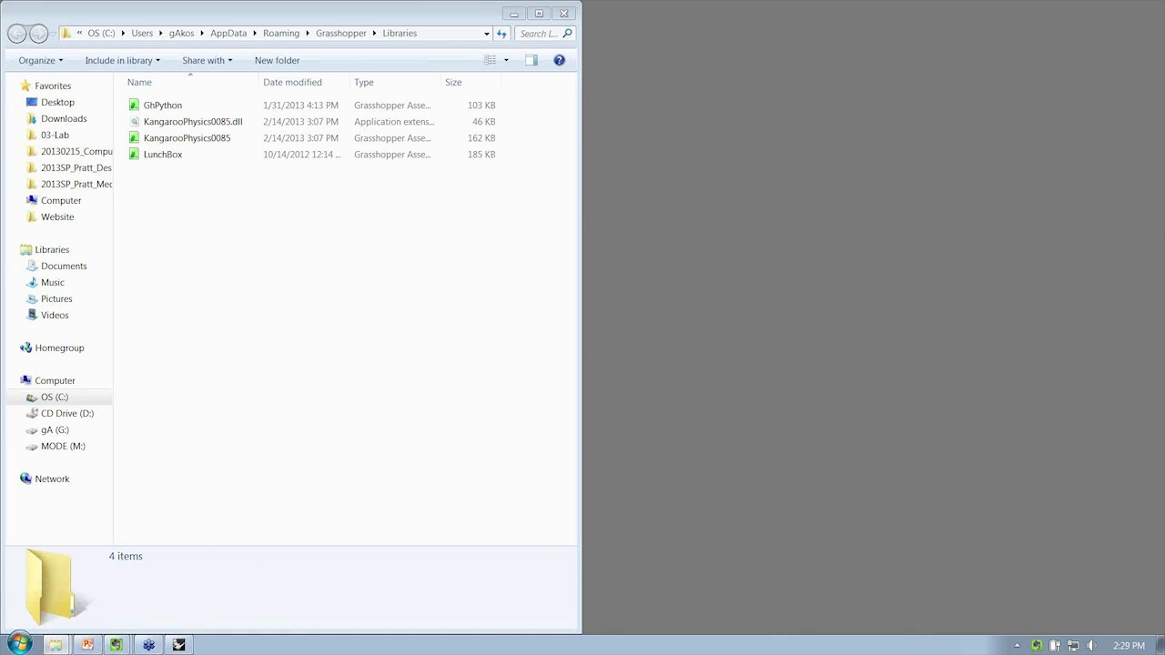
left_click_drag(1164, 127, 1164, 33)
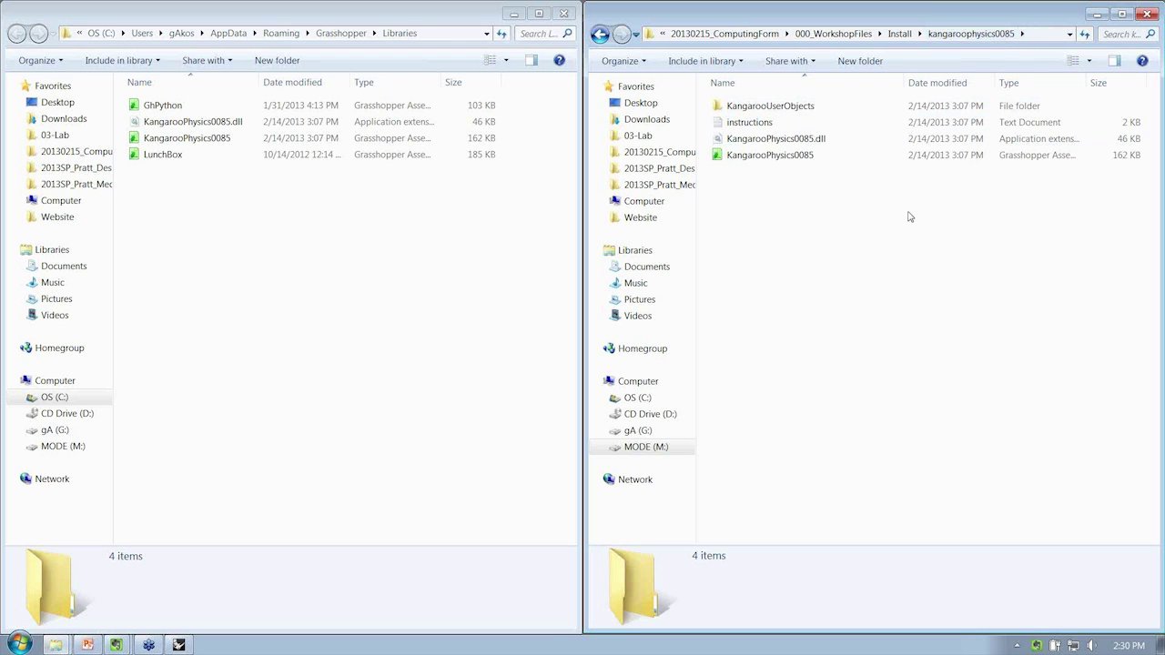
left_click_drag(843, 202, 791, 144)
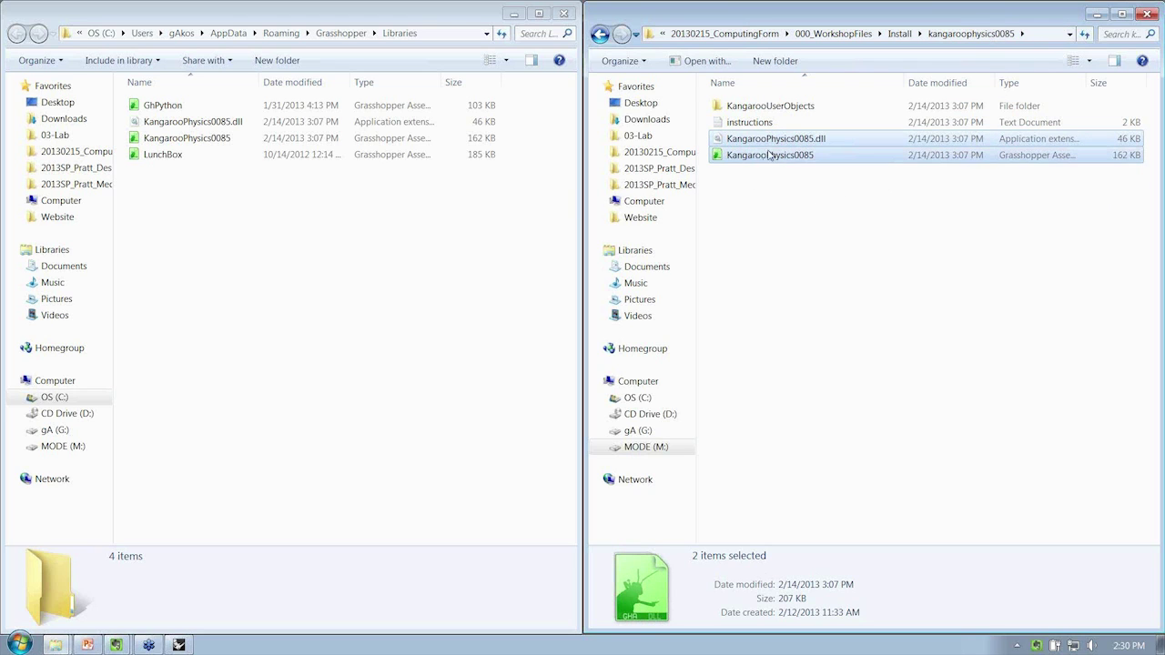
left_click_drag(770, 153, 277, 282)
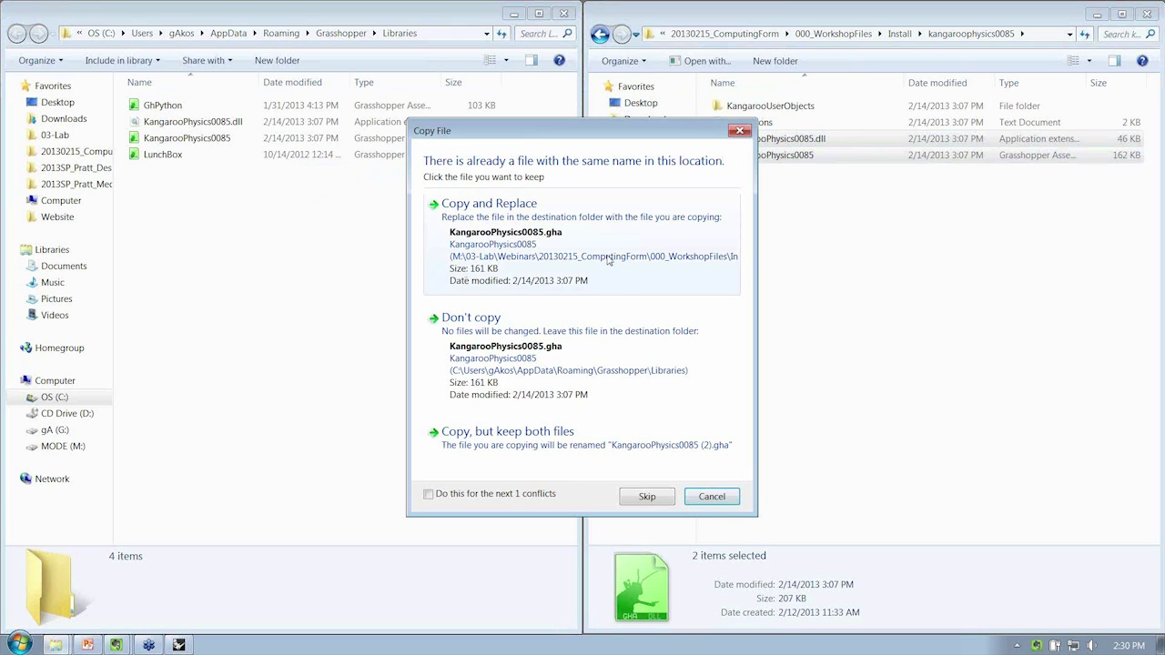
left_click(608, 260)
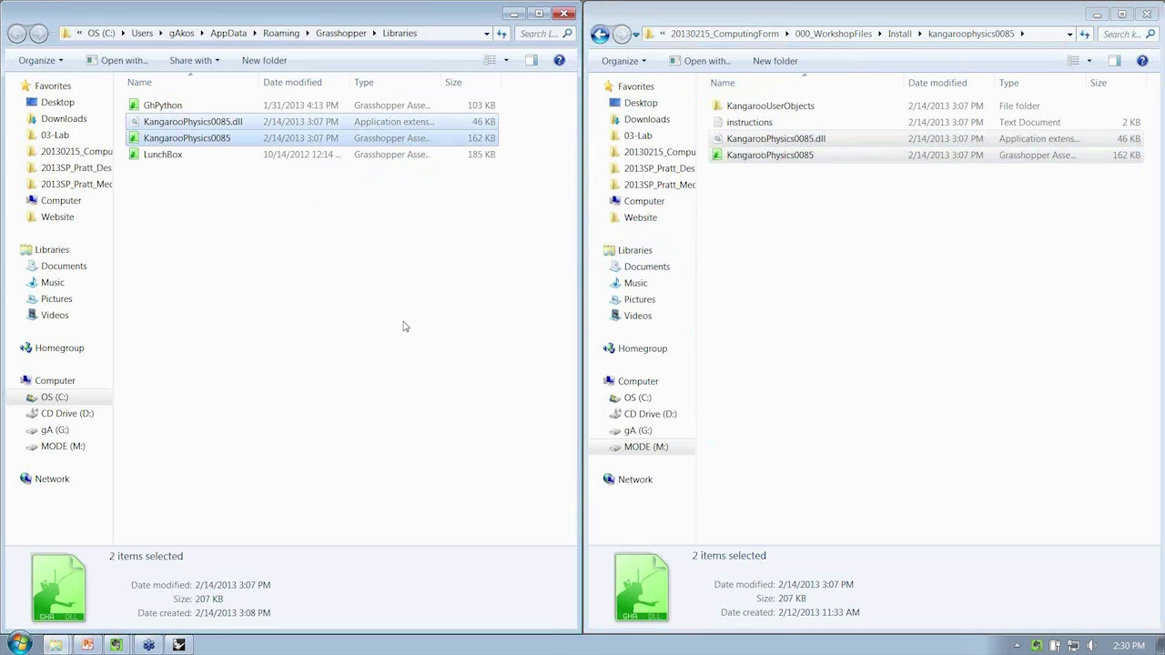
left_click(161, 218)
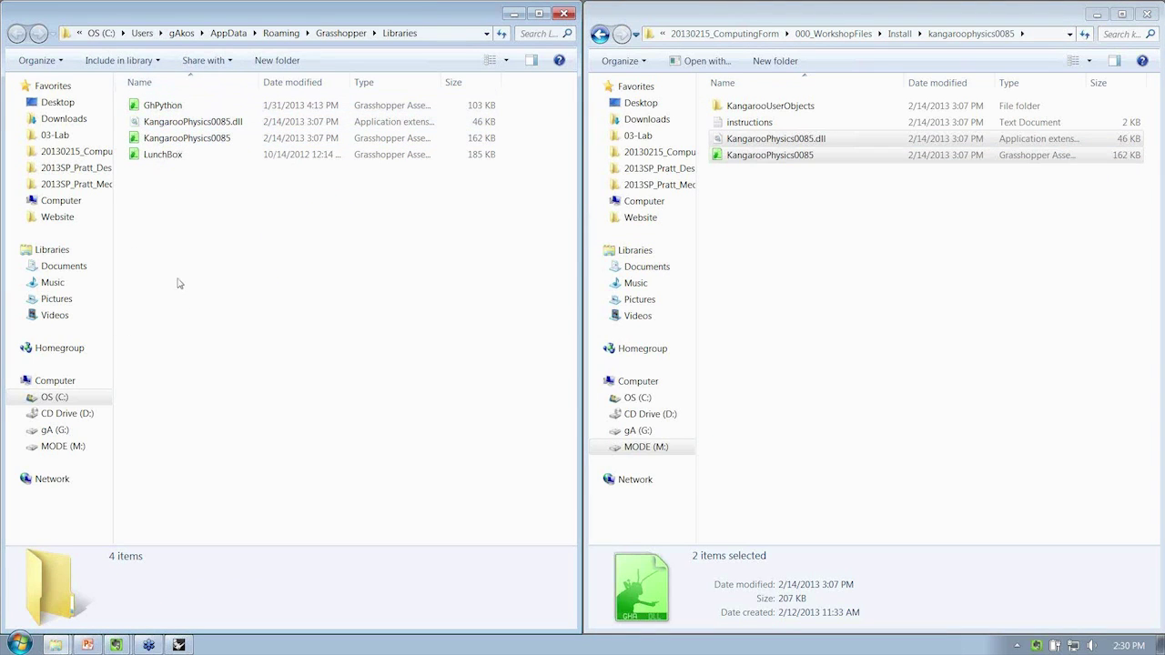
Unblock KangarooPhysics0085.dll in its Properties and apply the change
right_click(249, 122)
right_click(220, 123)
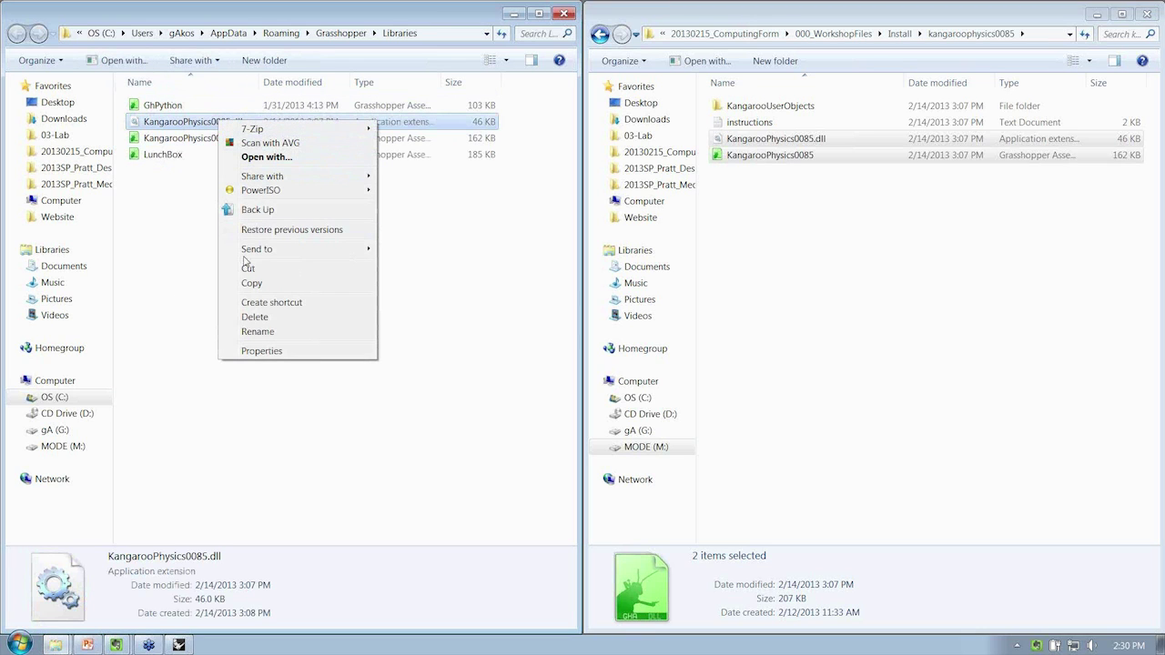
left_click(258, 353)
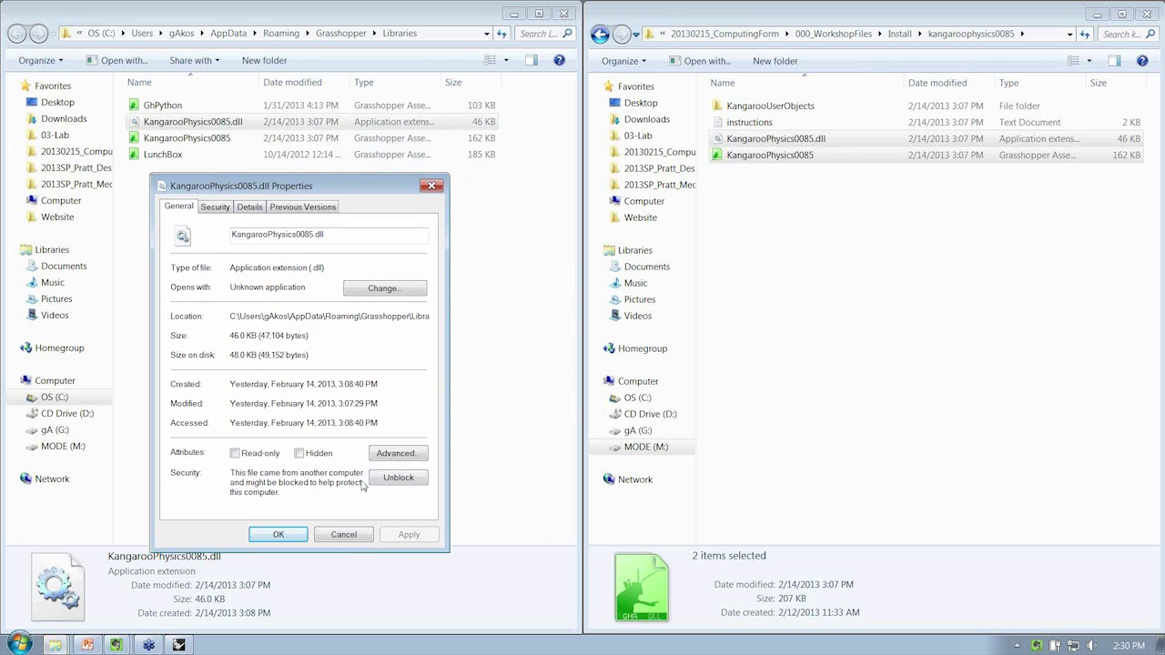
left_click(379, 478)
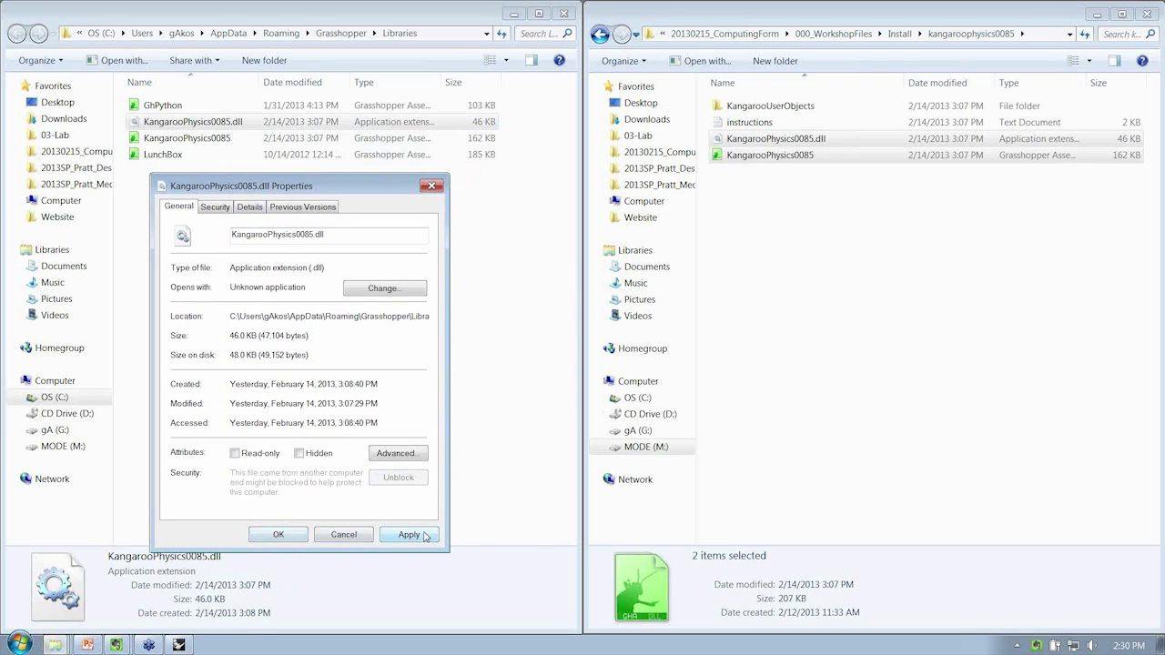
left_click(426, 535)
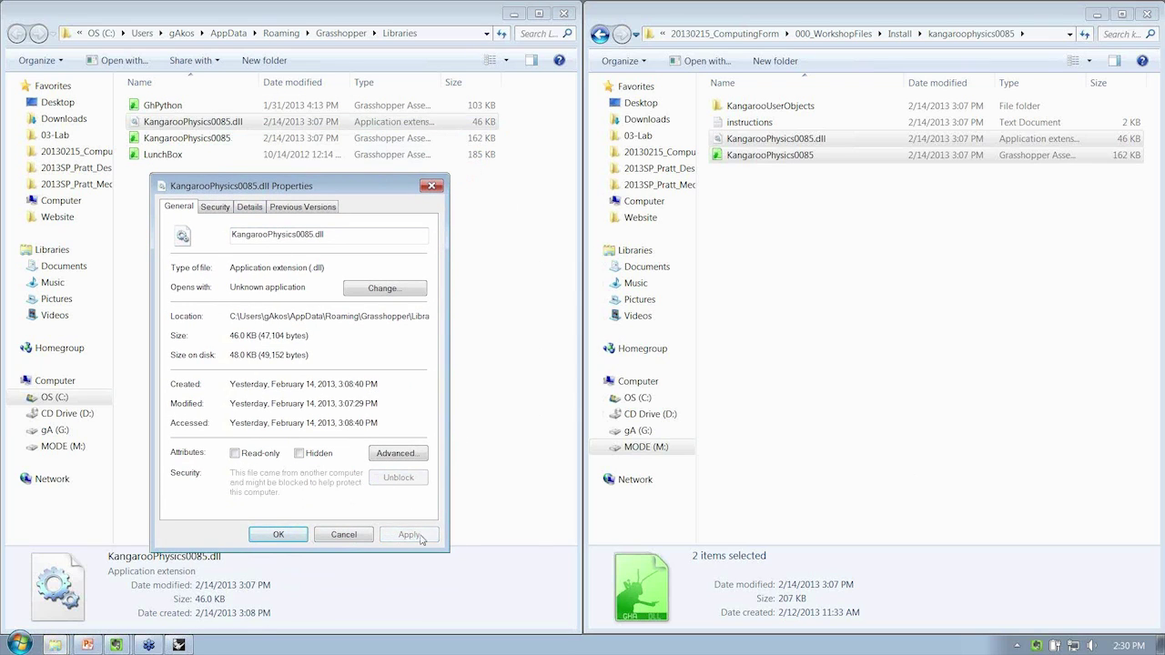
left_click(278, 534)
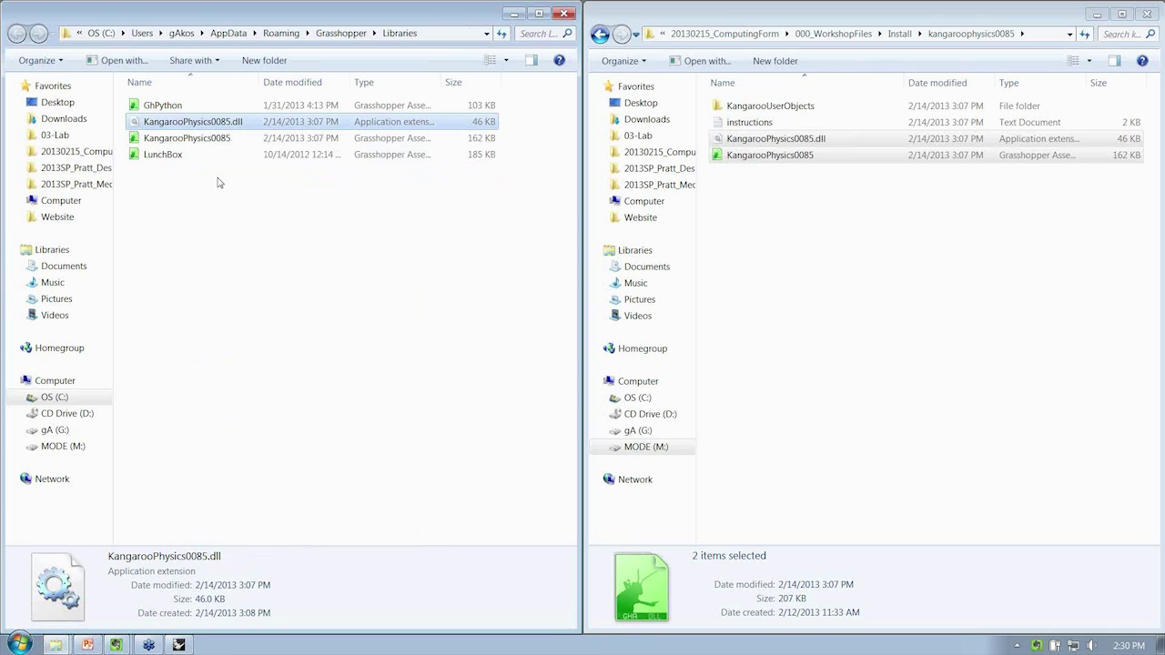
Unblock the KangarooPhysics0085 Grasshopper assembly in its Properties and apply the change
left_click(218, 139)
right_click(218, 139)
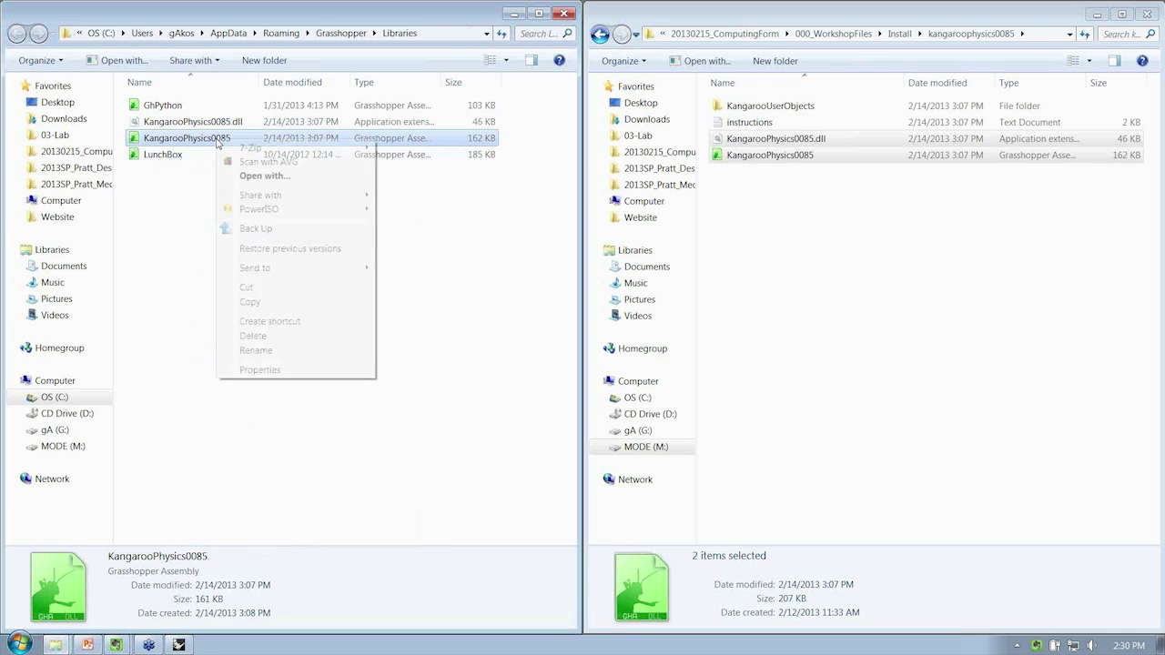
left_click(325, 370)
left_click(466, 445)
left_click(472, 501)
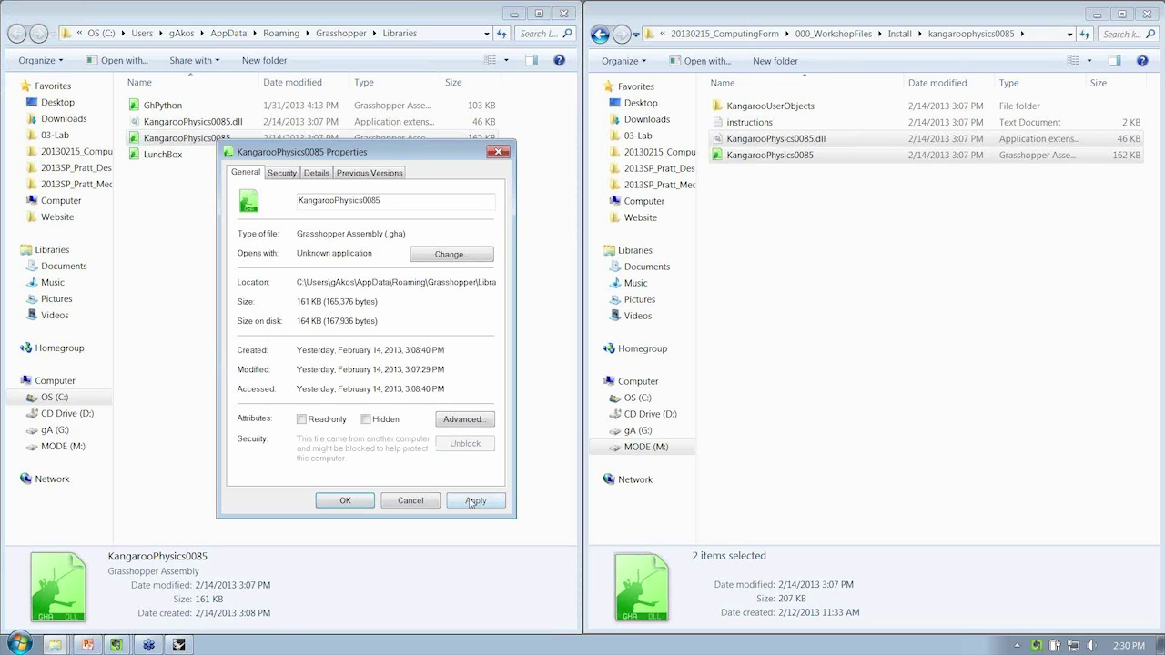
left_click(335, 501)
left_click(300, 409)
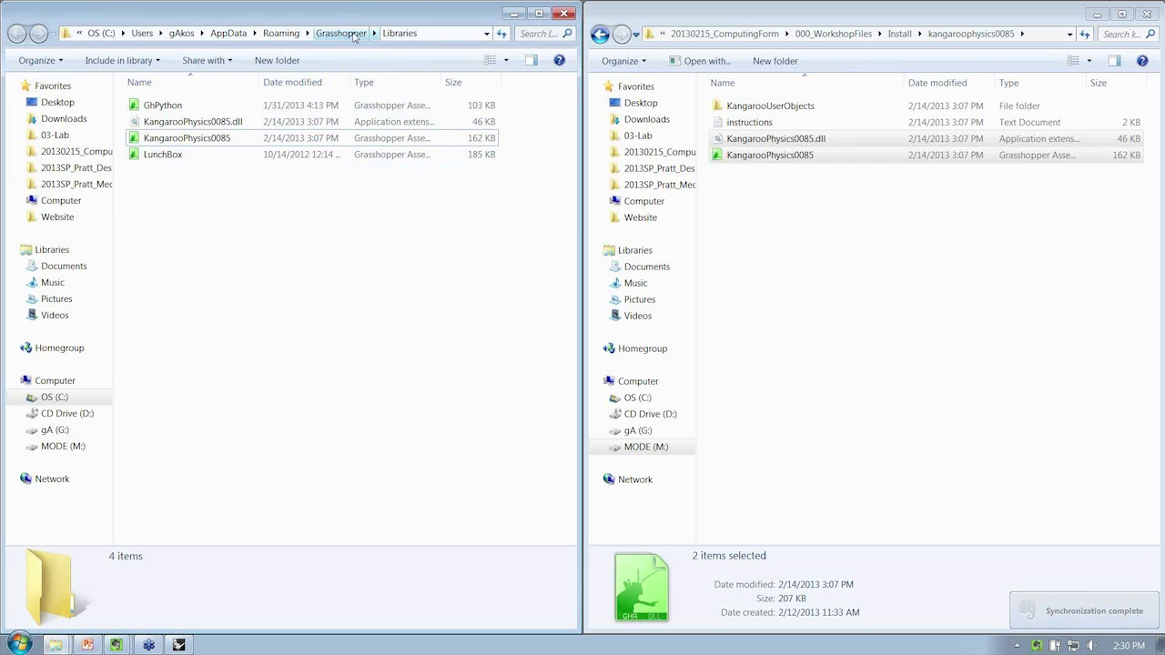
Show Grasshopper's UserObjects folder beside the install's KangarooUserObjects folder with its 14 files
left_click(353, 36)
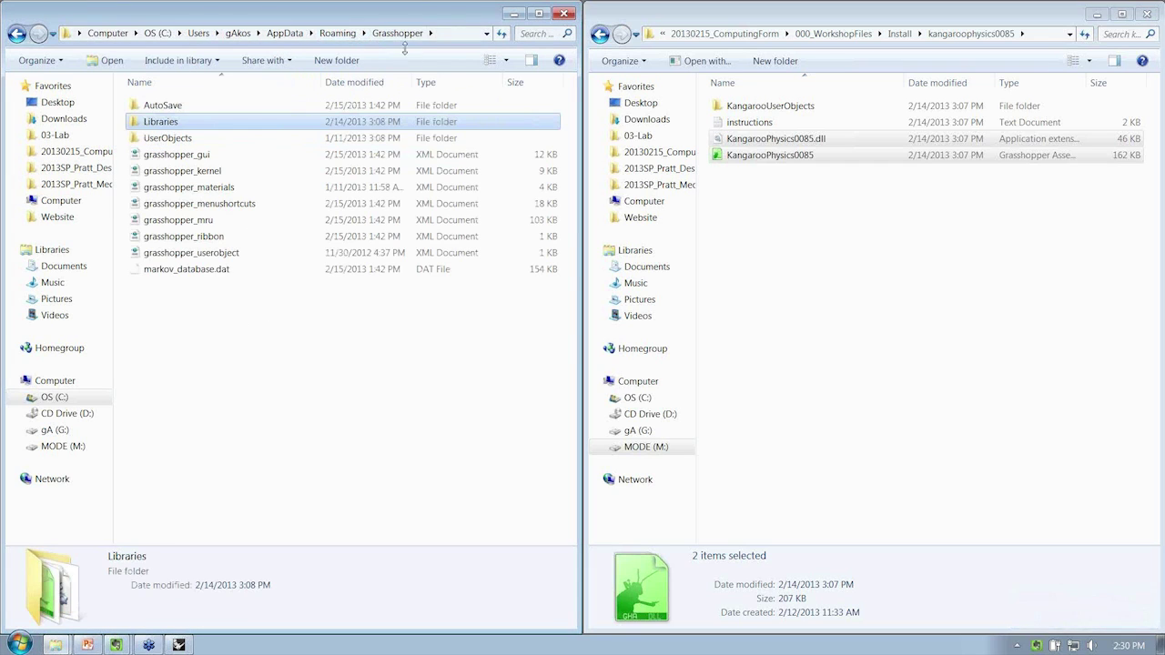
double_click(270, 138)
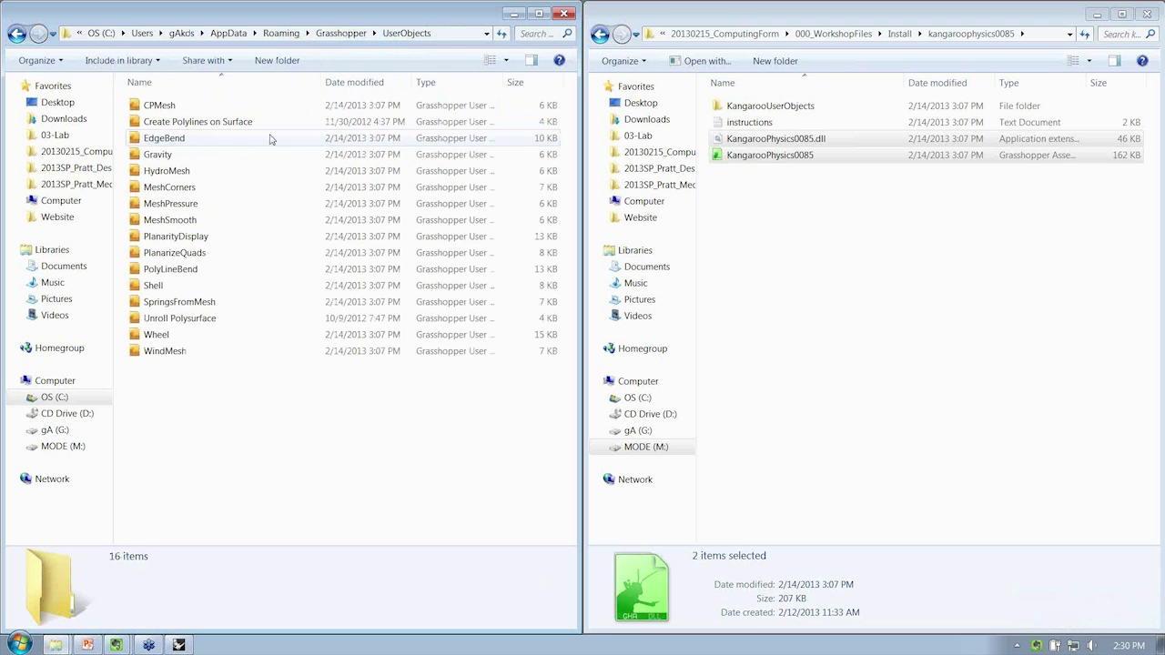
left_click(847, 244)
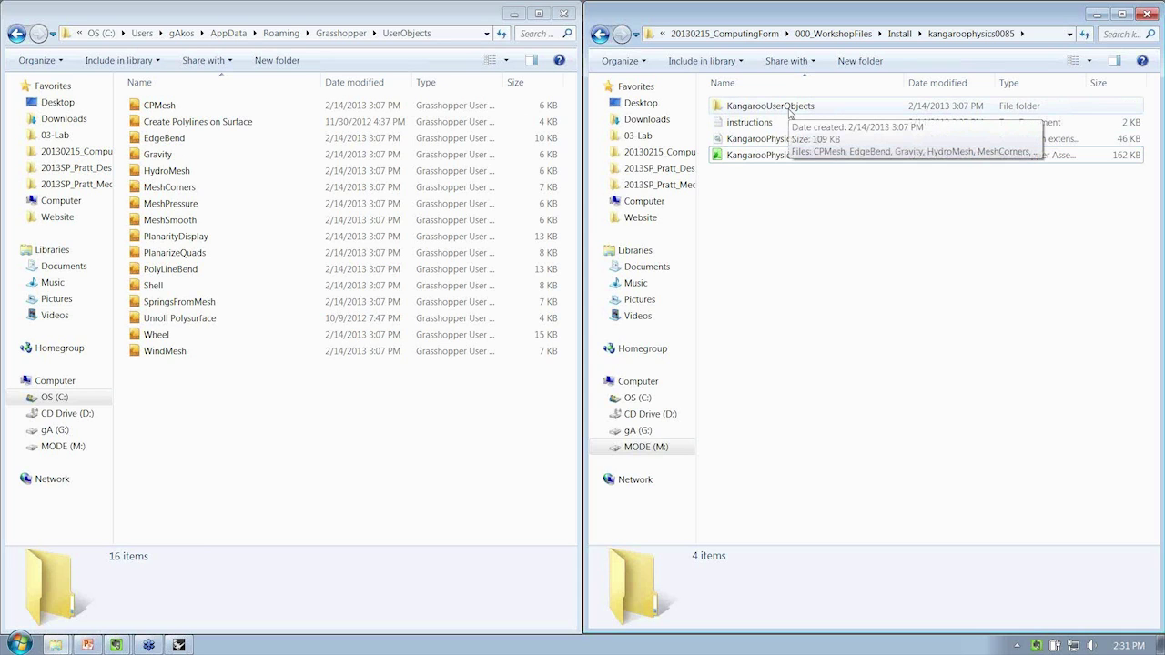
key("XF86AudioMute")
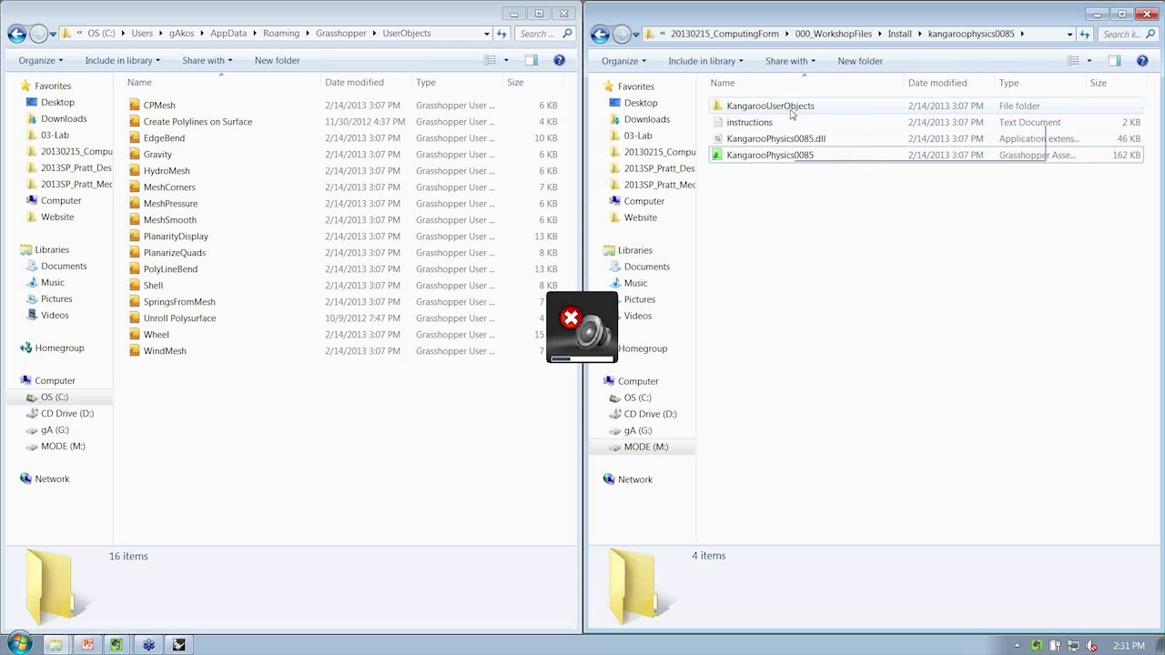
double_click(791, 107)
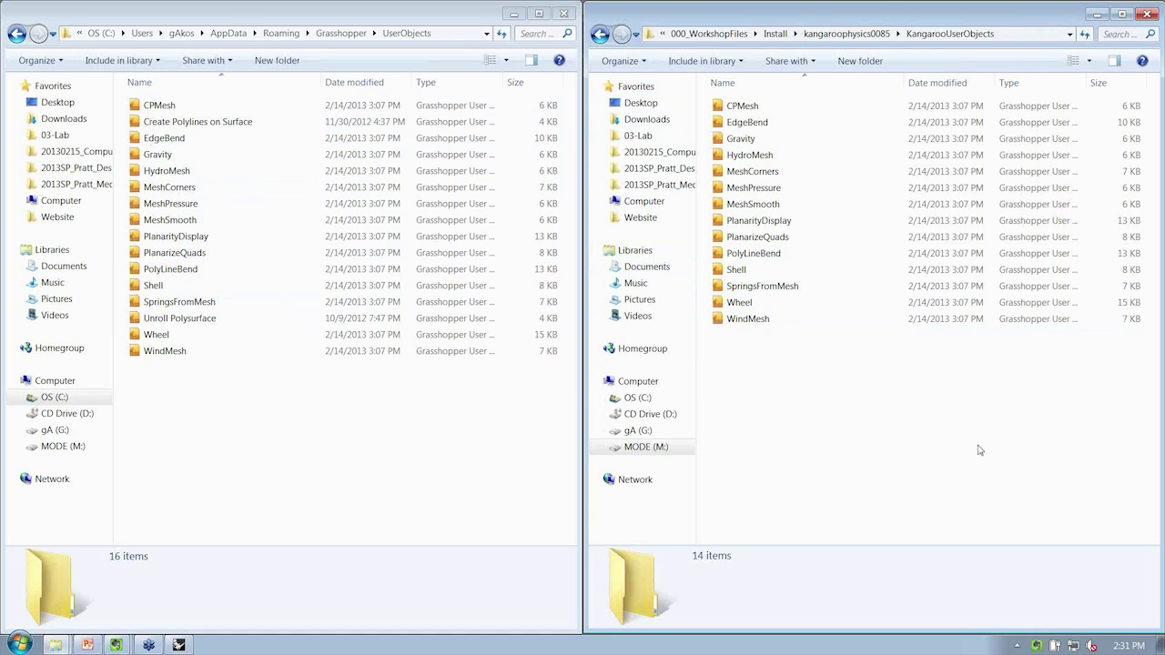
Copy all 14 Kangaroo user objects into UserObjects, replacing every existing copy including MeshPressure
left_click_drag(979, 449, 710, 100)
left_click_drag(753, 188, 276, 432)
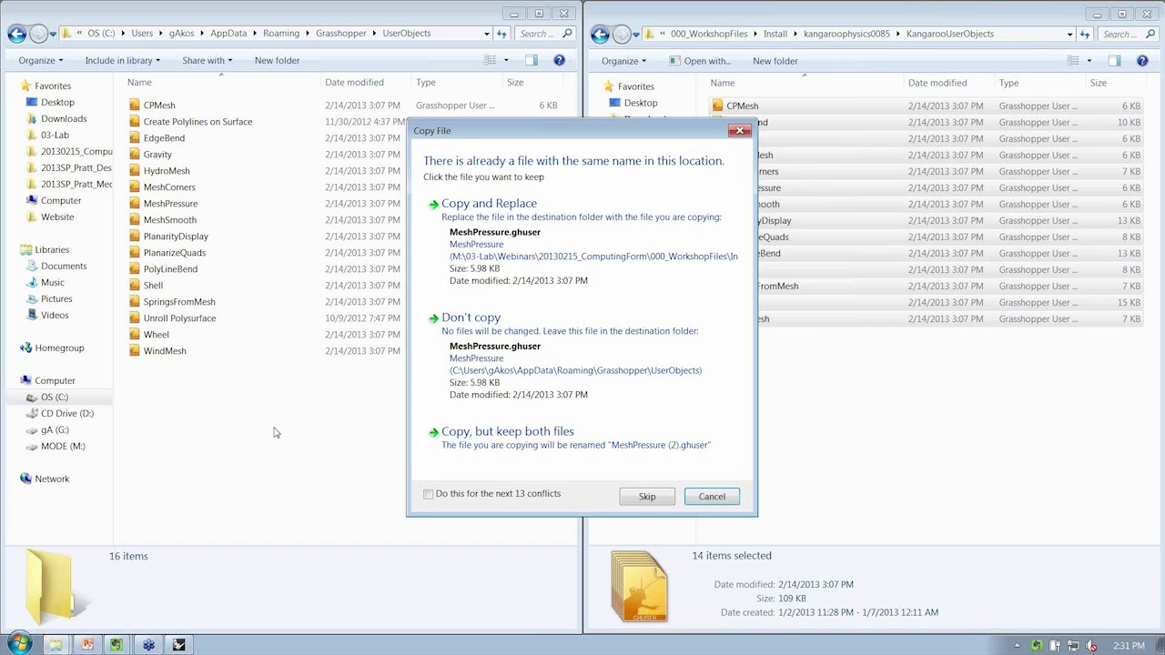
left_click(510, 218)
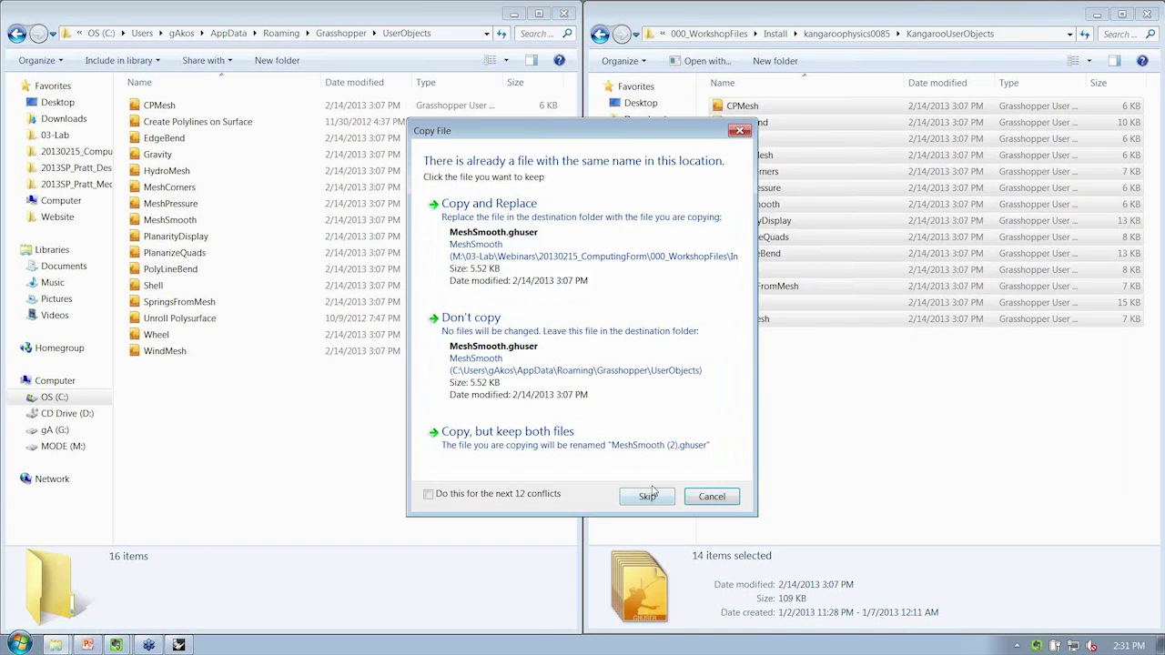
left_click(587, 235)
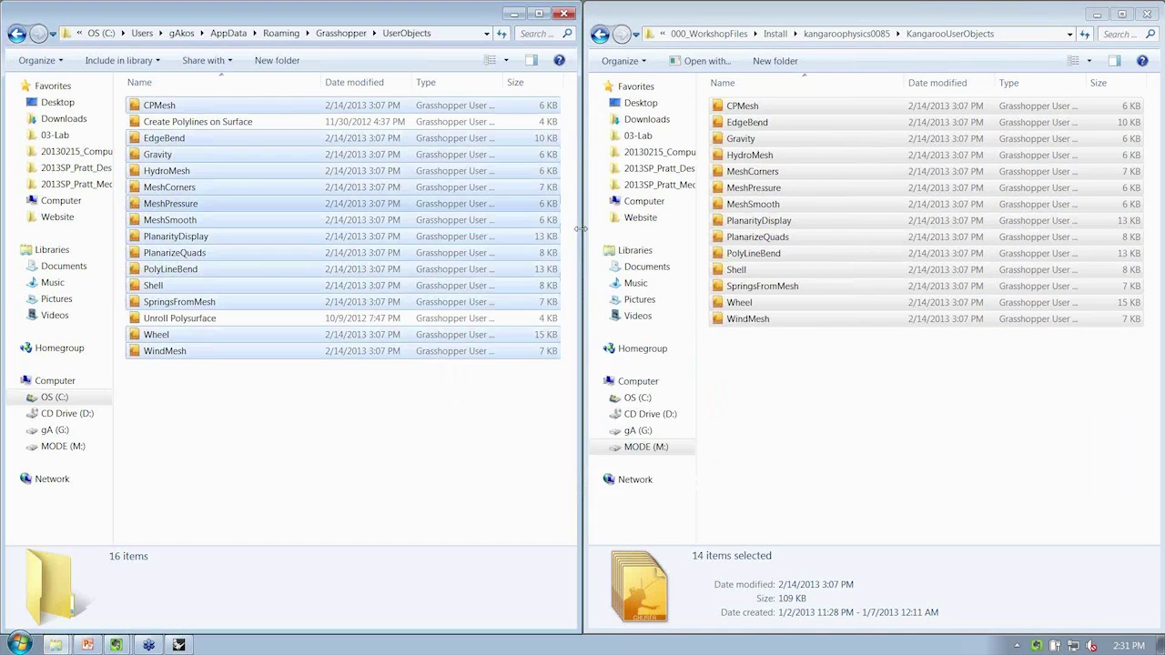
left_click(418, 420)
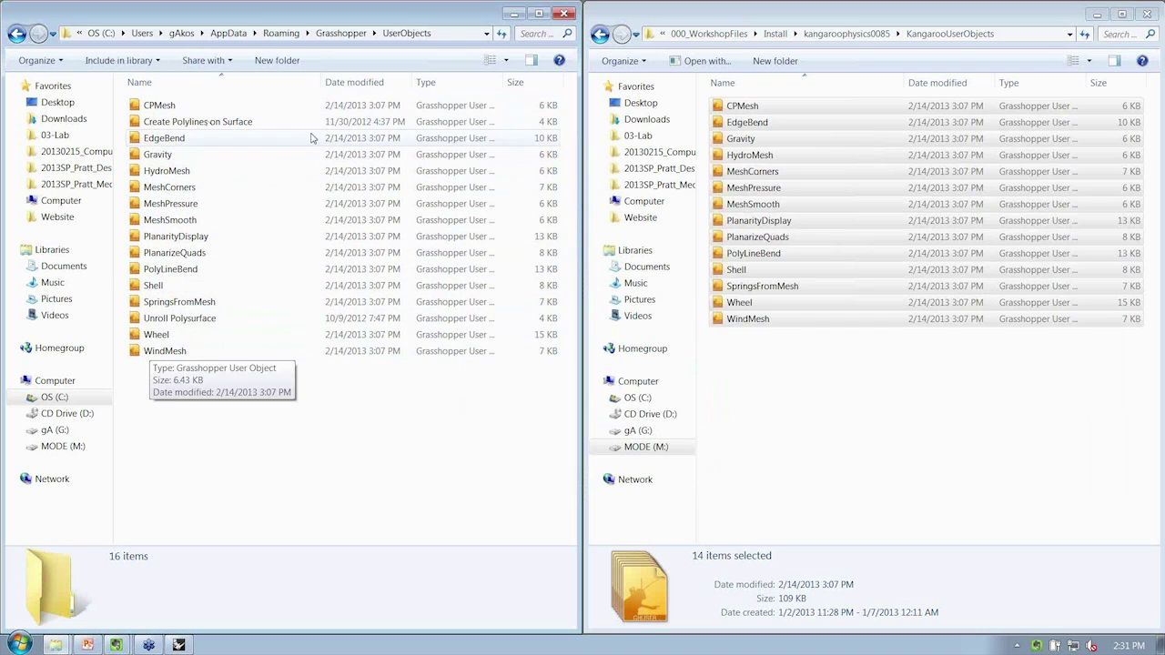
left_click(514, 15)
Minimize the install folder window and close the Layers panel so the viewports fill Rhino
left_click(1096, 13)
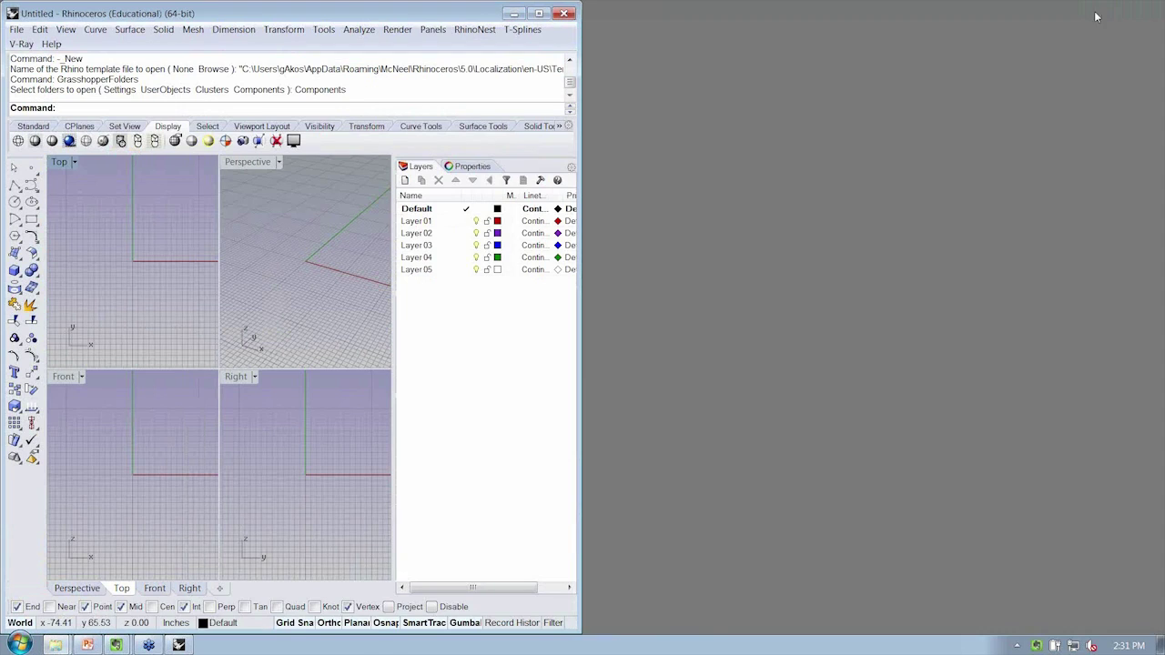
left_click(308, 247)
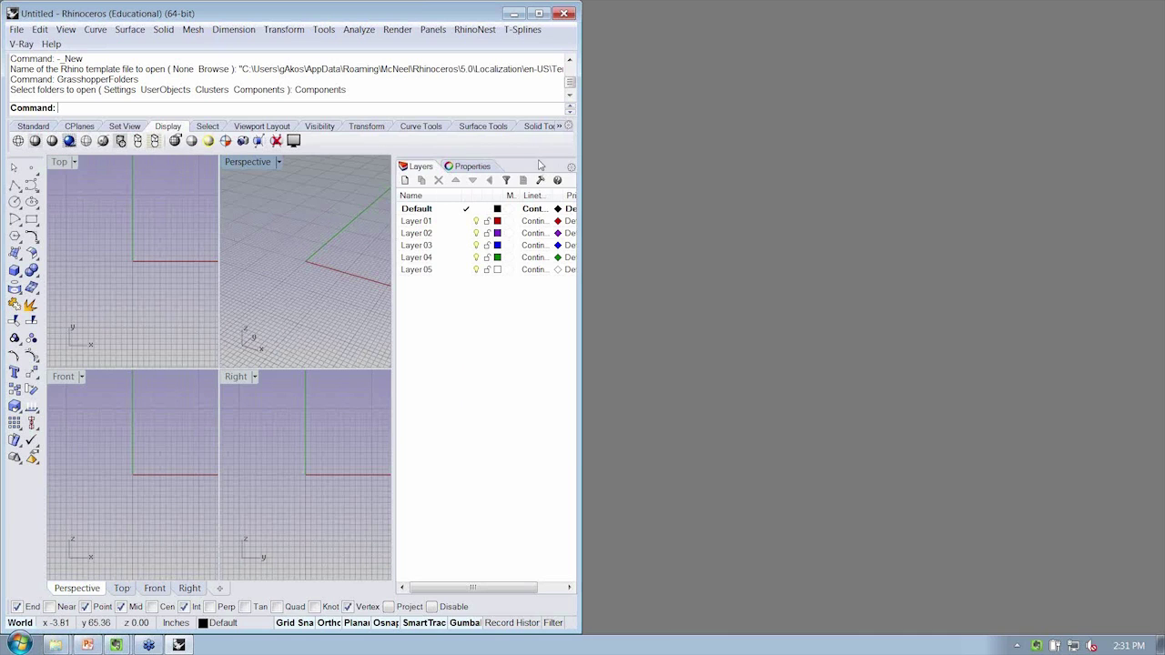
double_click(540, 165)
left_click(536, 202)
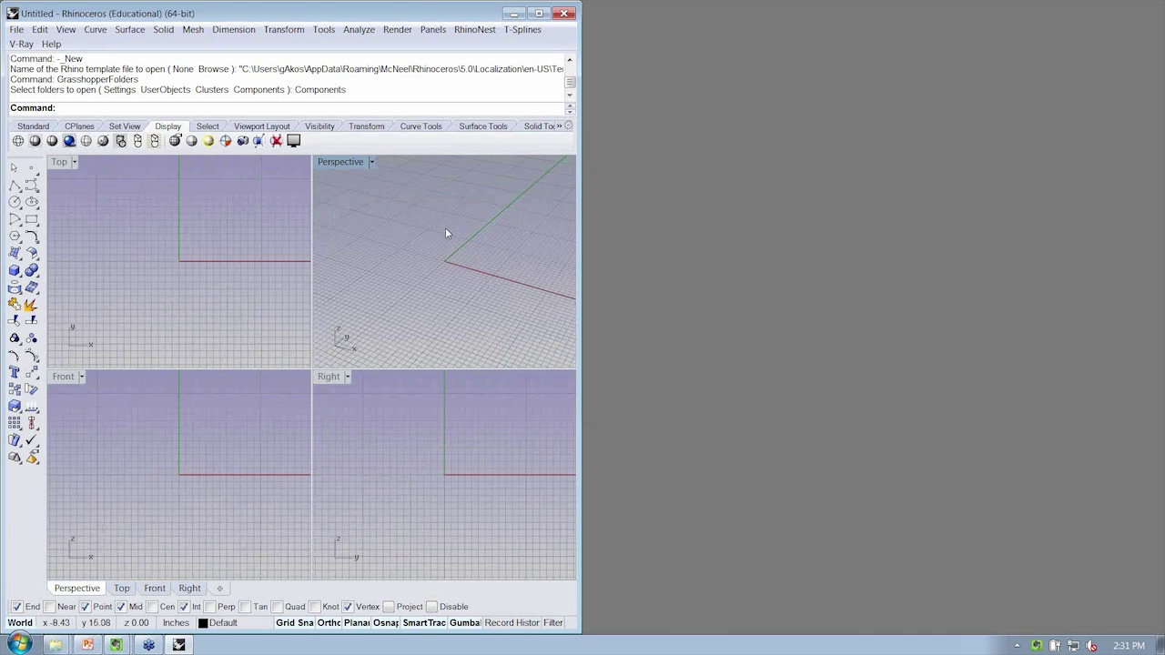
Launch the Grasshopper editor with the Grasshopper command
type("Gr")
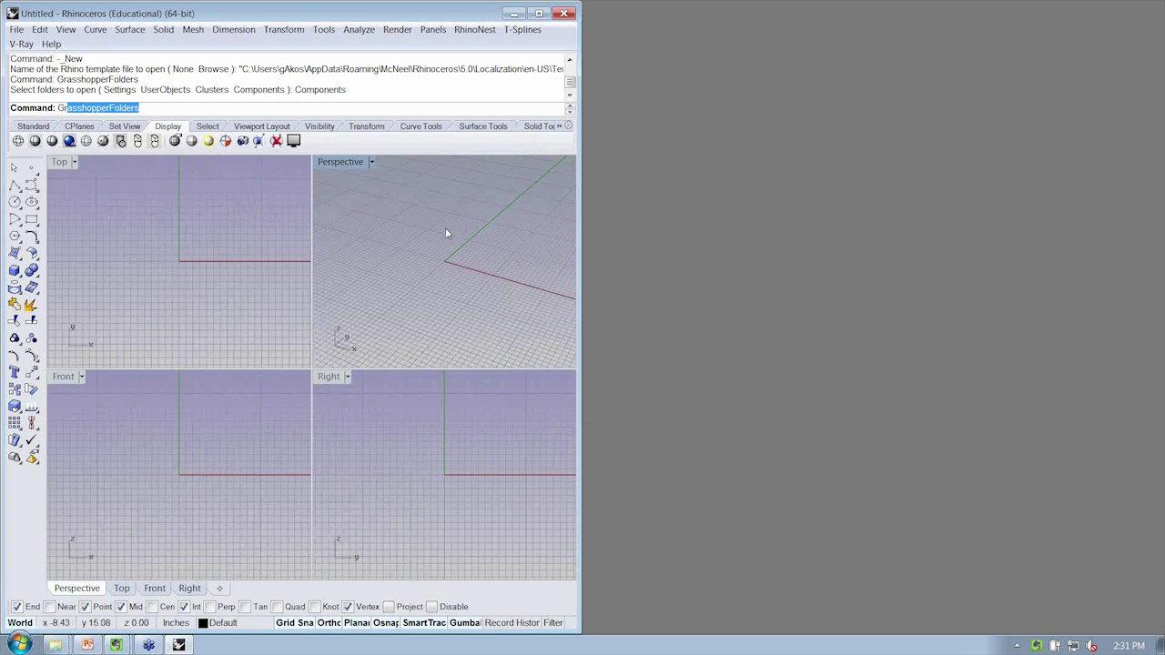
type("as")
key("Down")
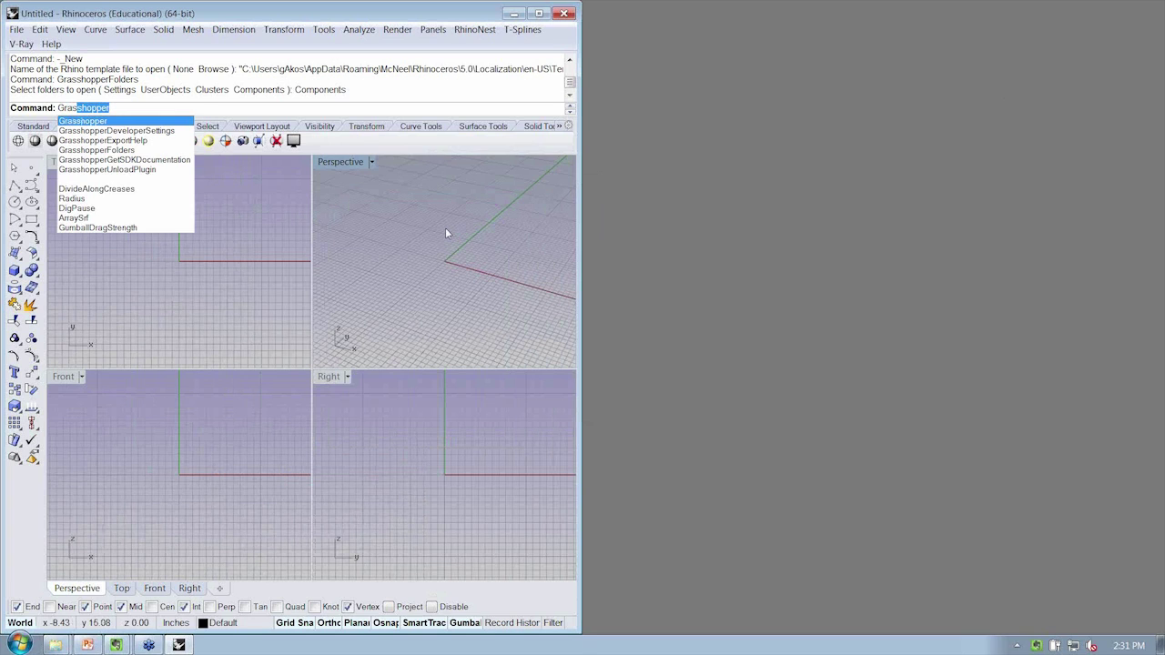
key("Return")
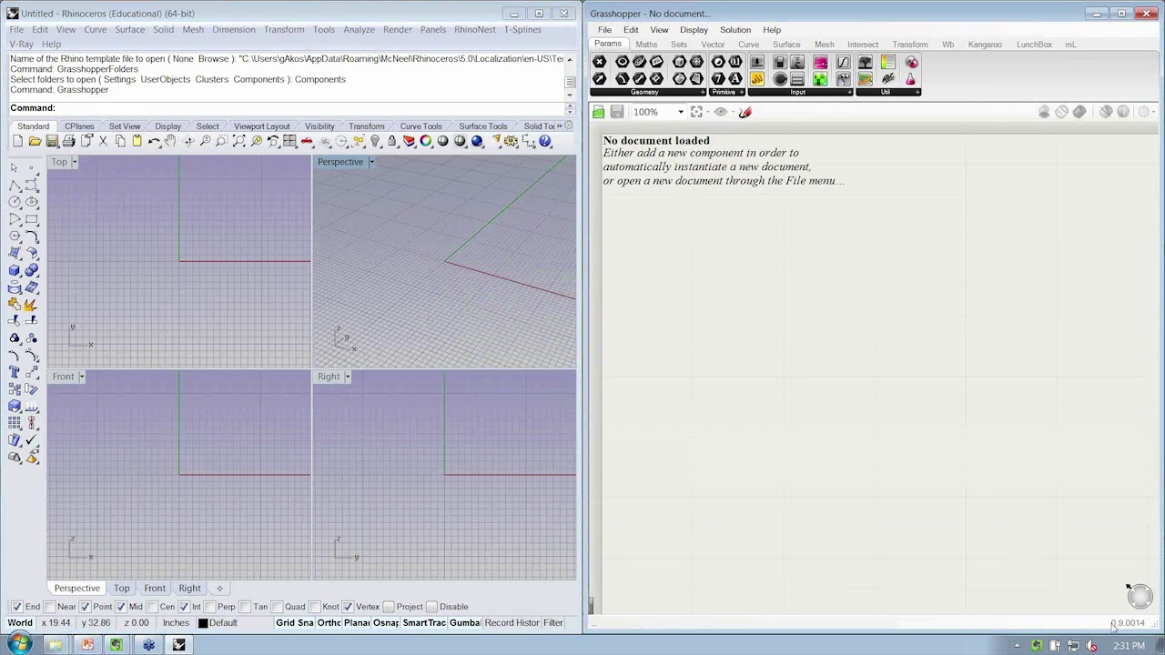
On the Kangaroo tab, expand Forces and Kangaroo and place a KangarooPhysics component on the canvas
left_click(986, 45)
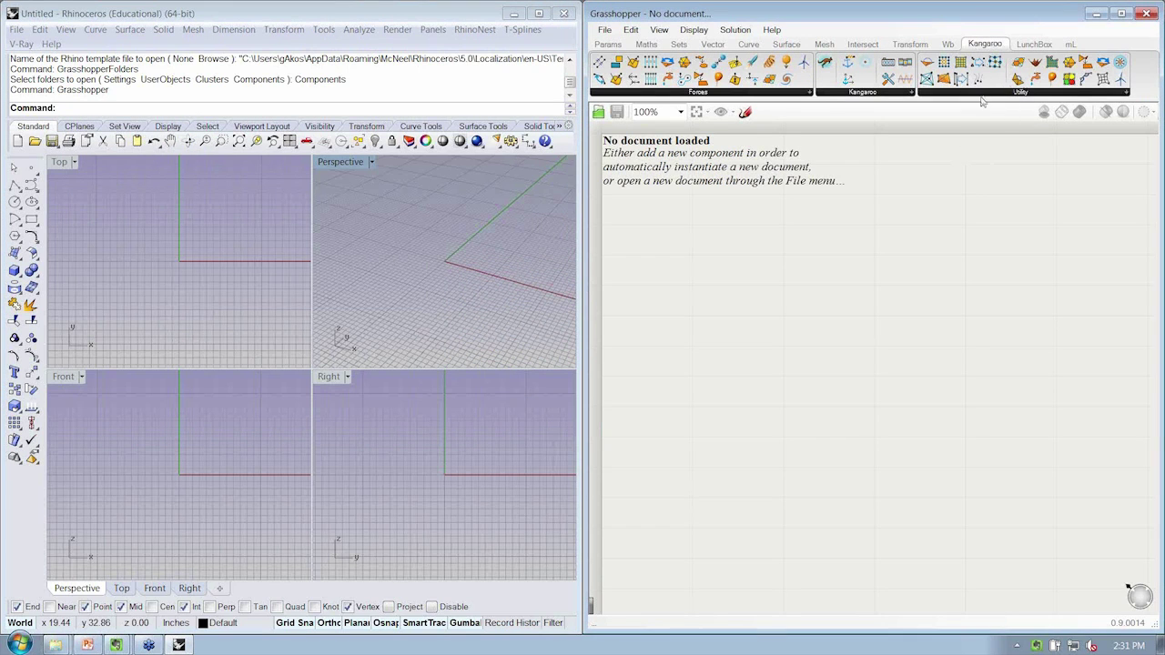
left_click(723, 93)
left_click(874, 93)
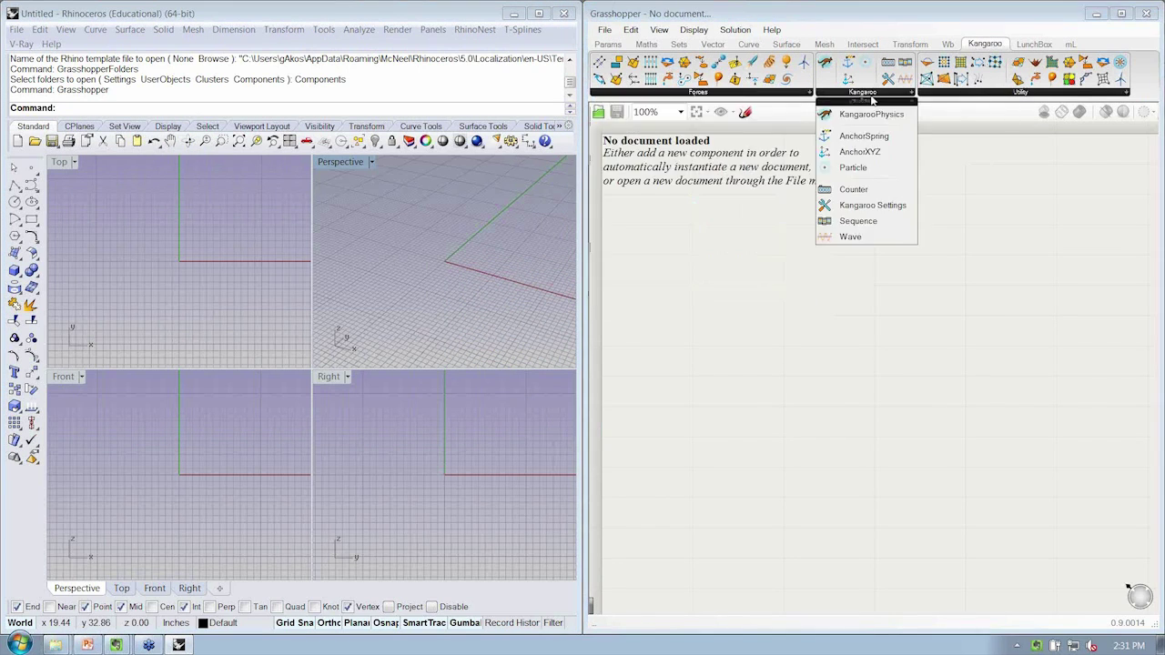
left_click_drag(869, 115, 801, 207)
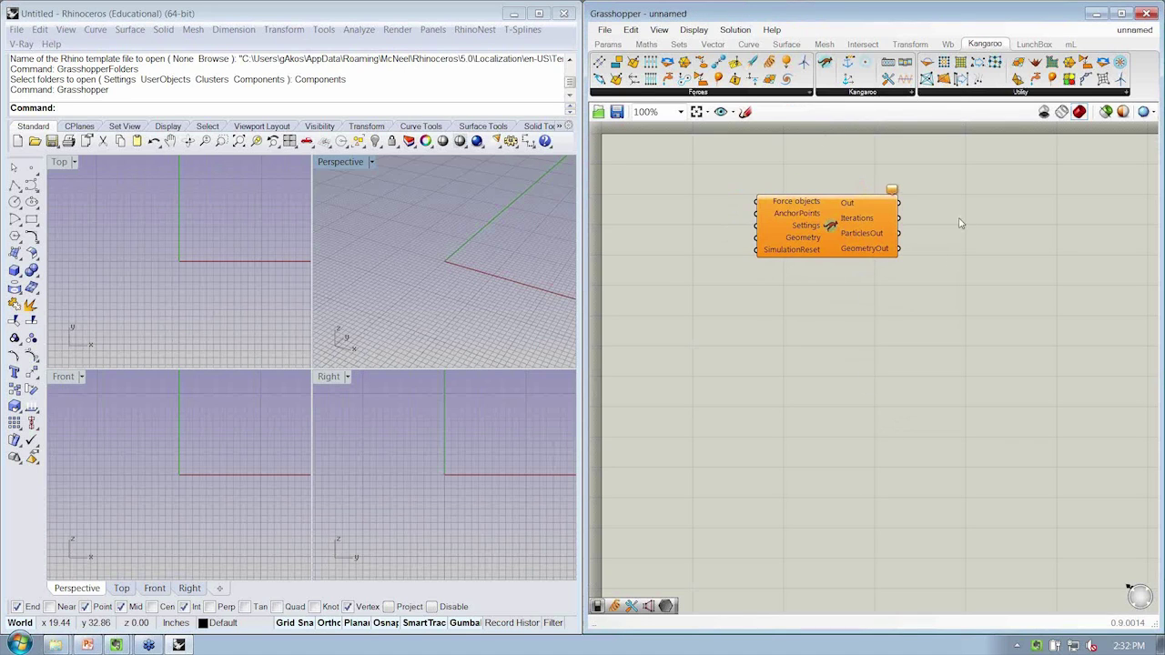
Check the Utility group's user objects, then delete the test KangarooPhysics component
left_click(994, 94)
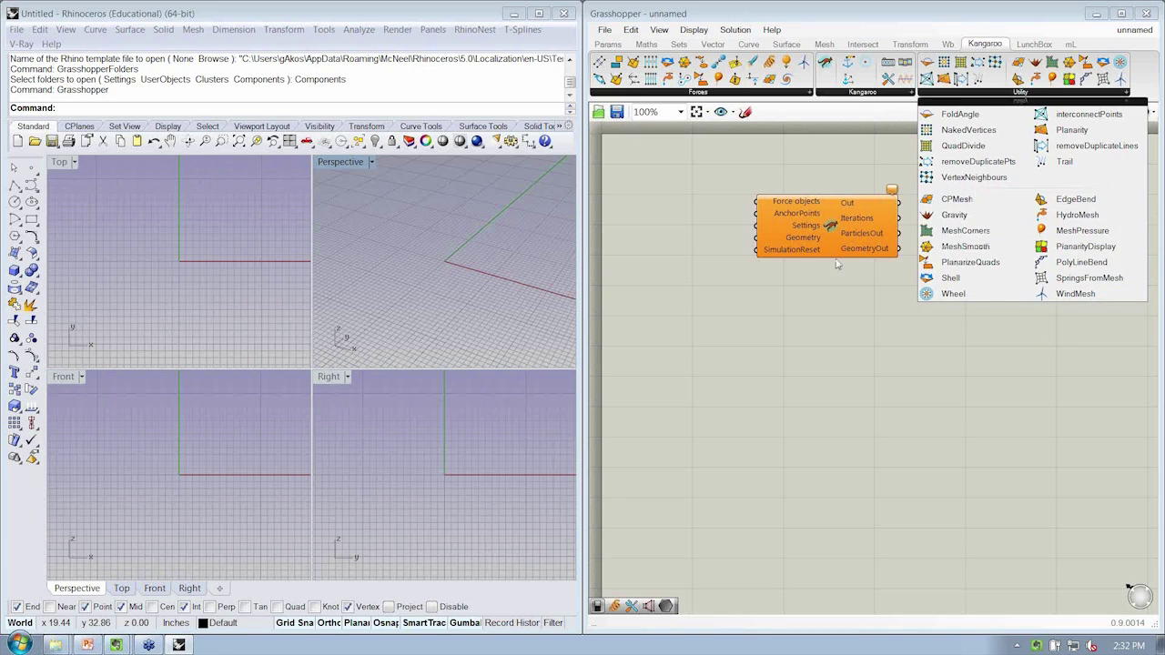
left_click(901, 393)
left_click_drag(957, 342, 710, 173)
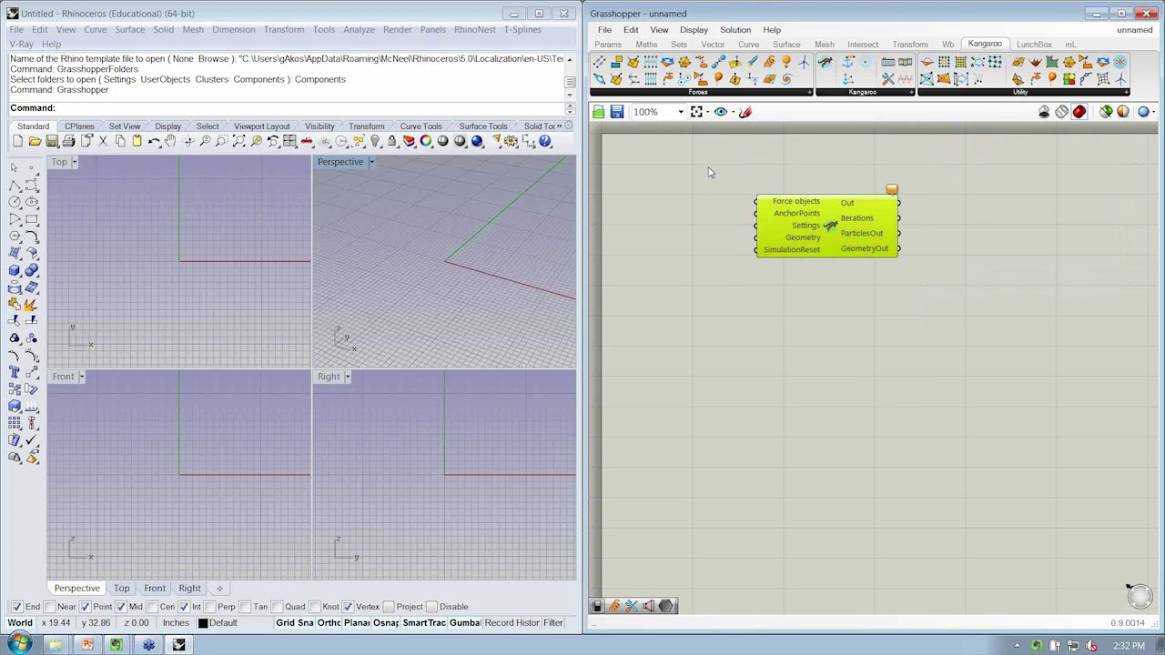
key("Delete")
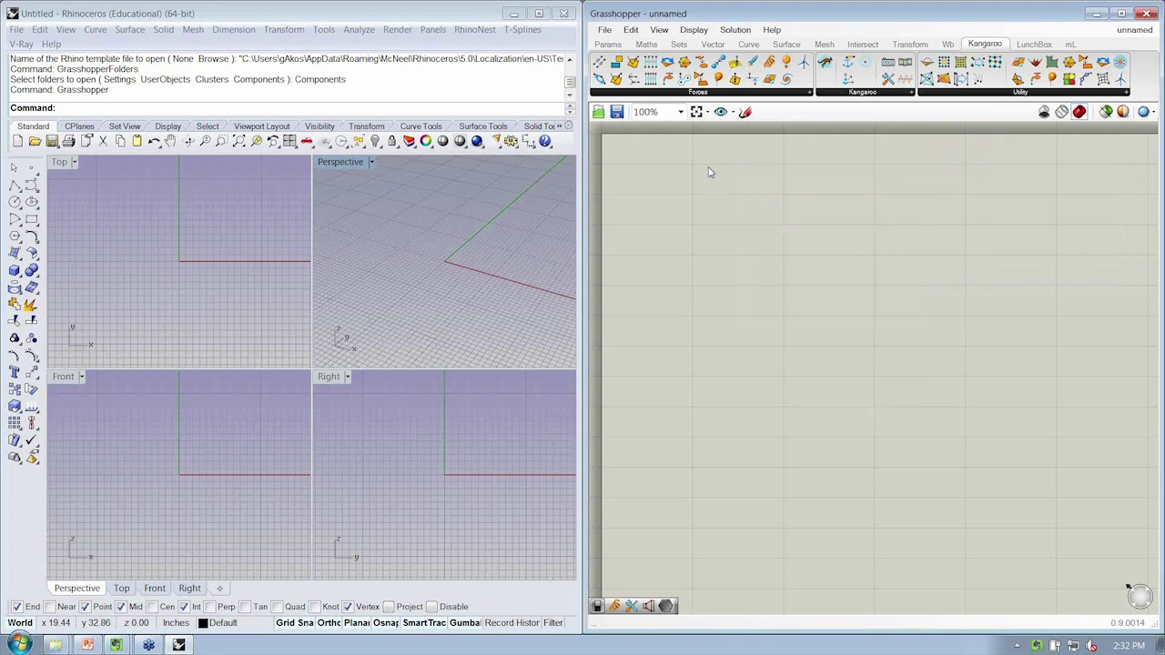
Close Grasshopper and Rhino without saving the Untitled model or Grasshopper documents
left_click(1145, 15)
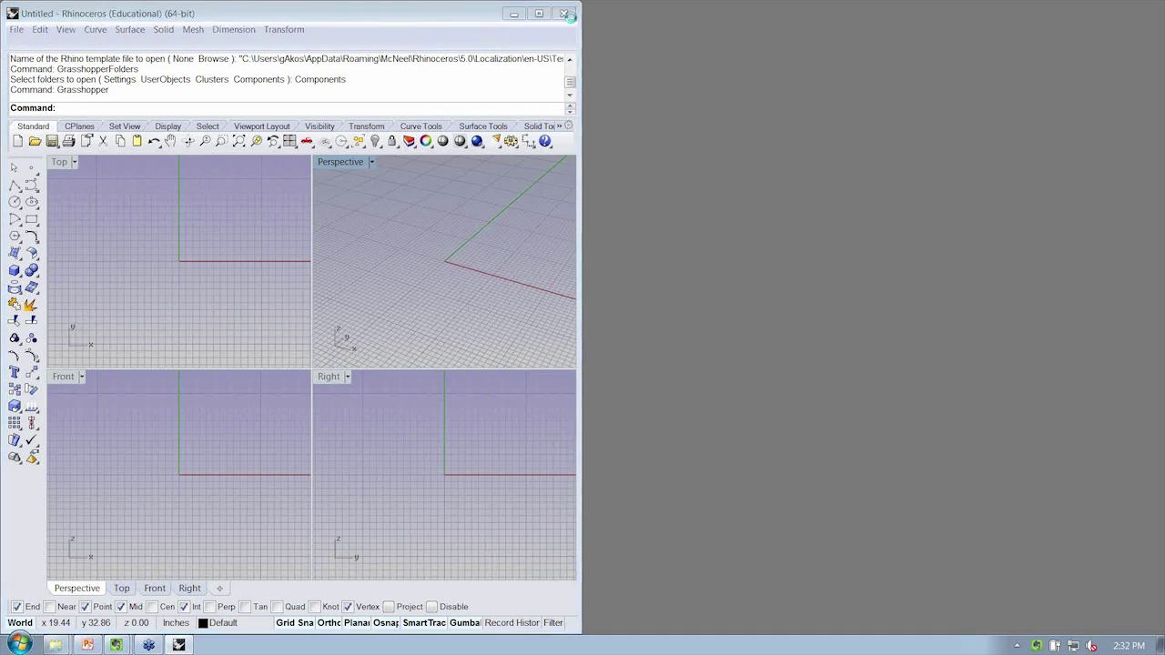
left_click(566, 15)
left_click(302, 358)
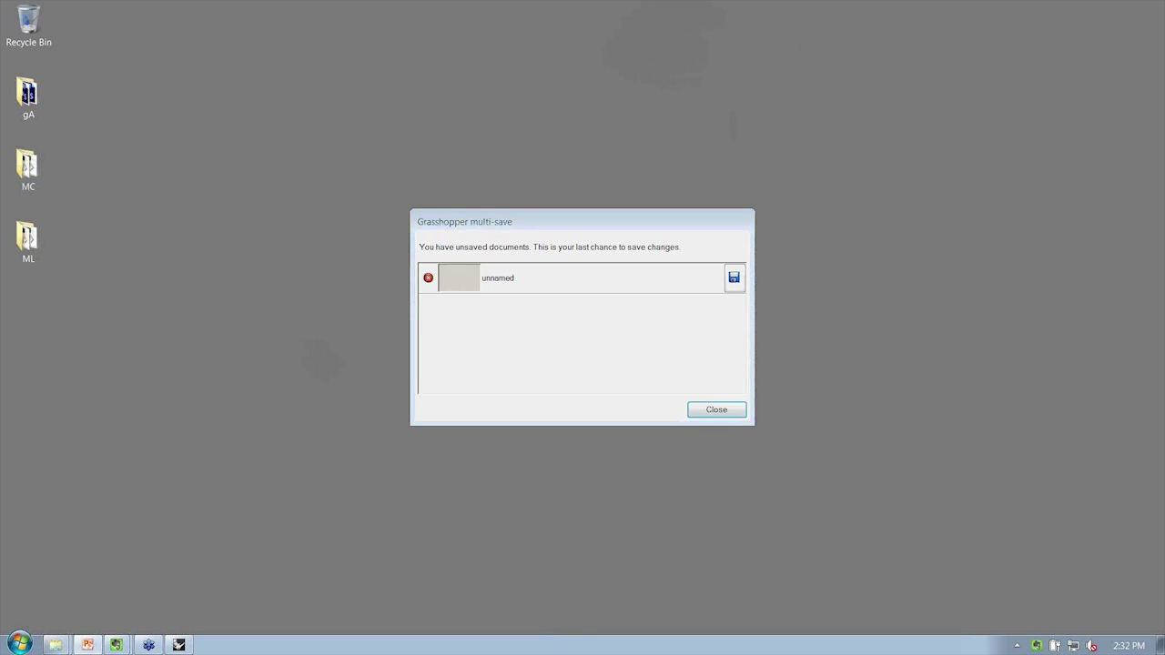
left_click(716, 410)
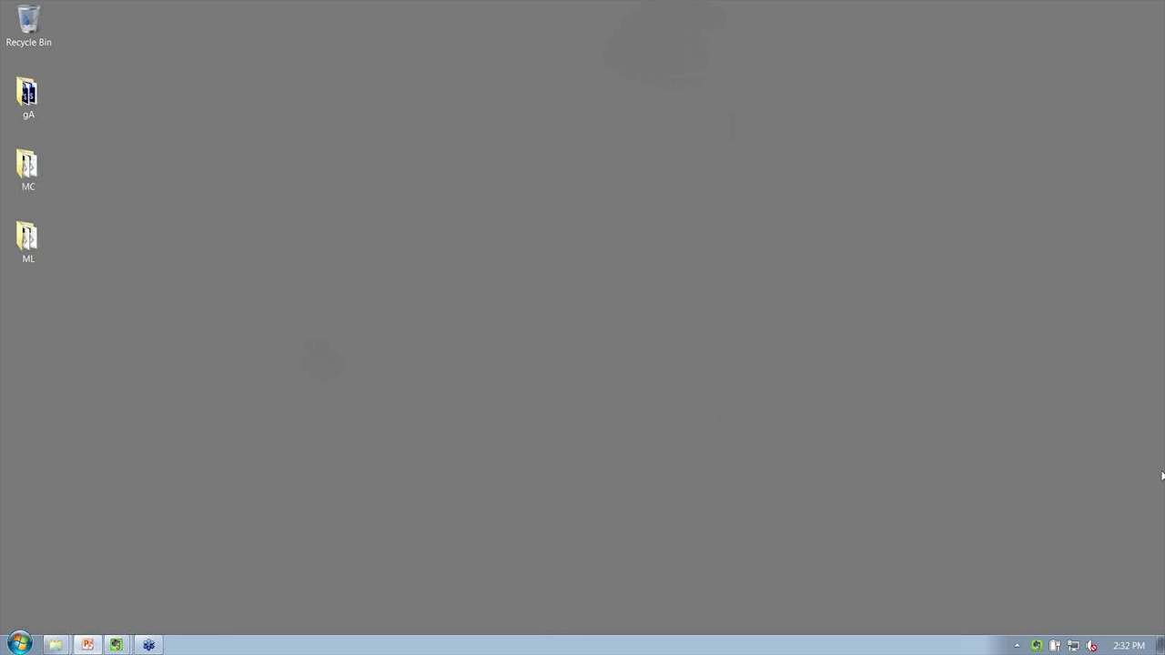